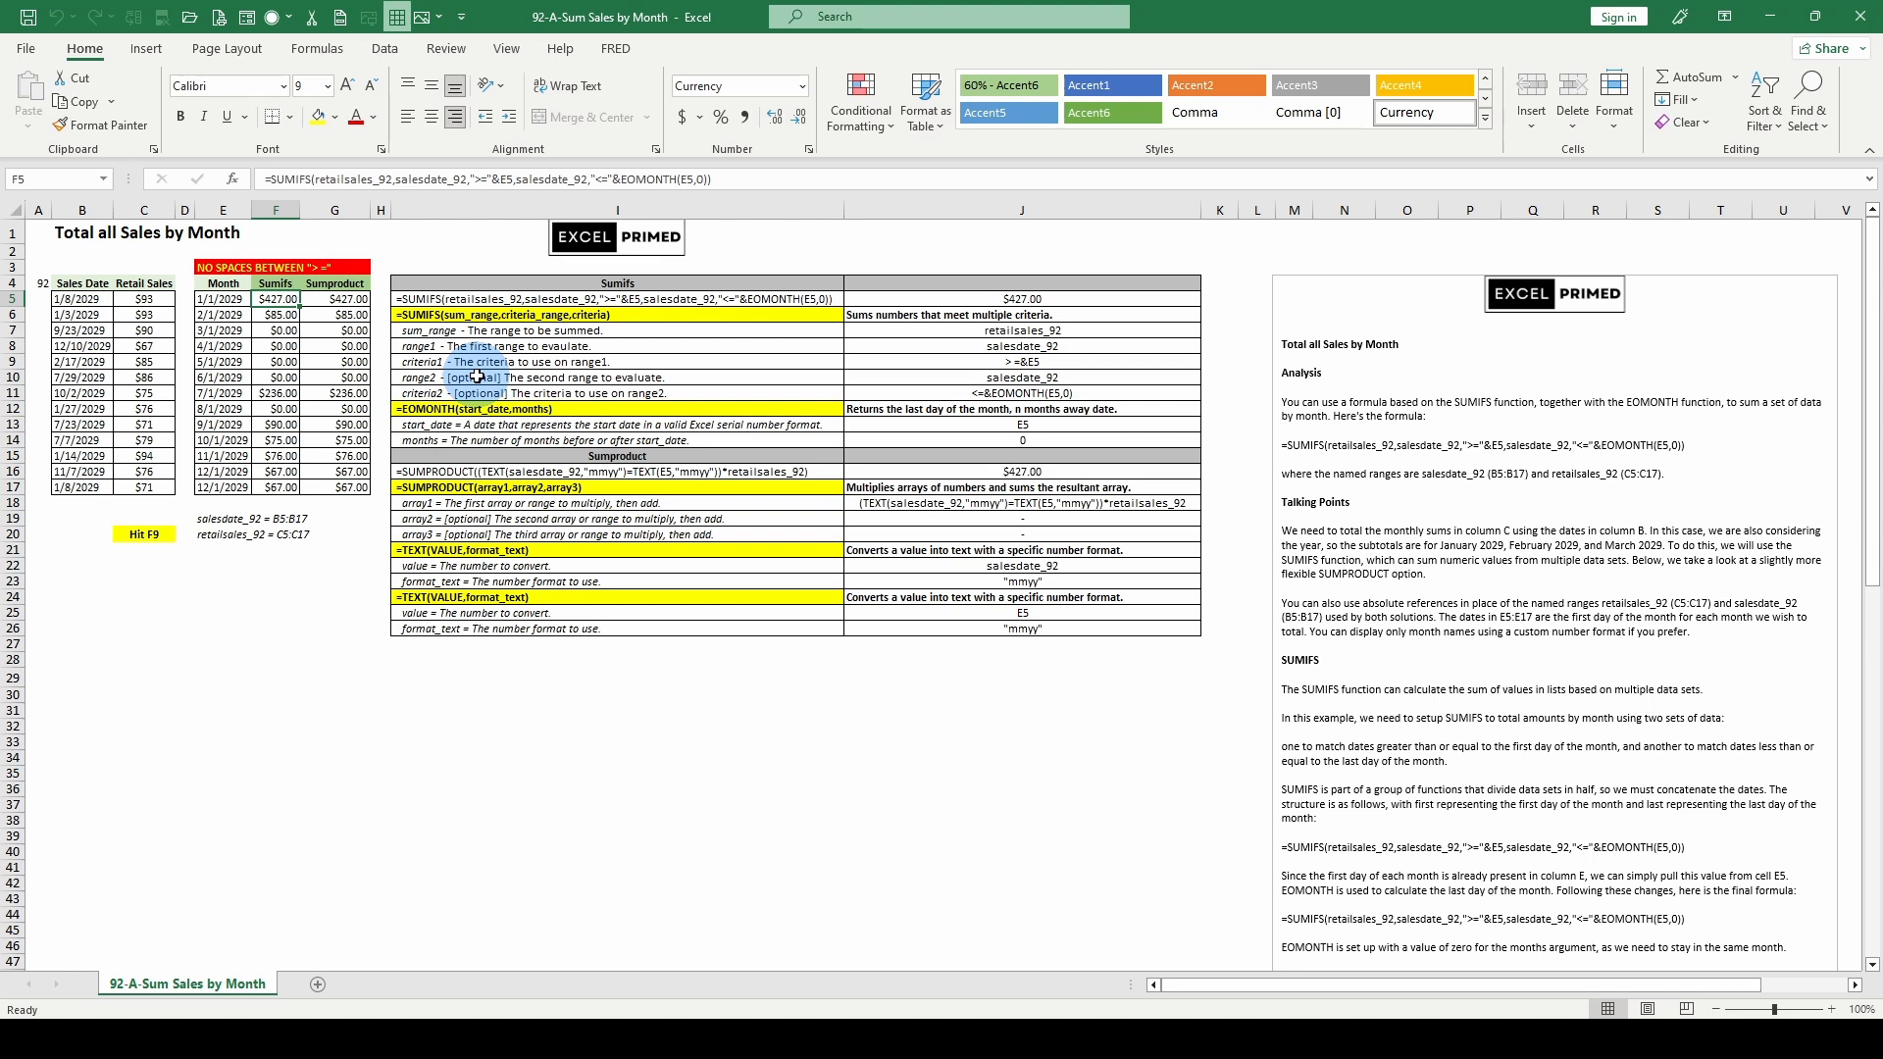
Step: Examine the sum_range argument of the SUMIFS formula in F5 and the array1 argument of the SUMPRODUCT formula in G5
left_click(342, 178)
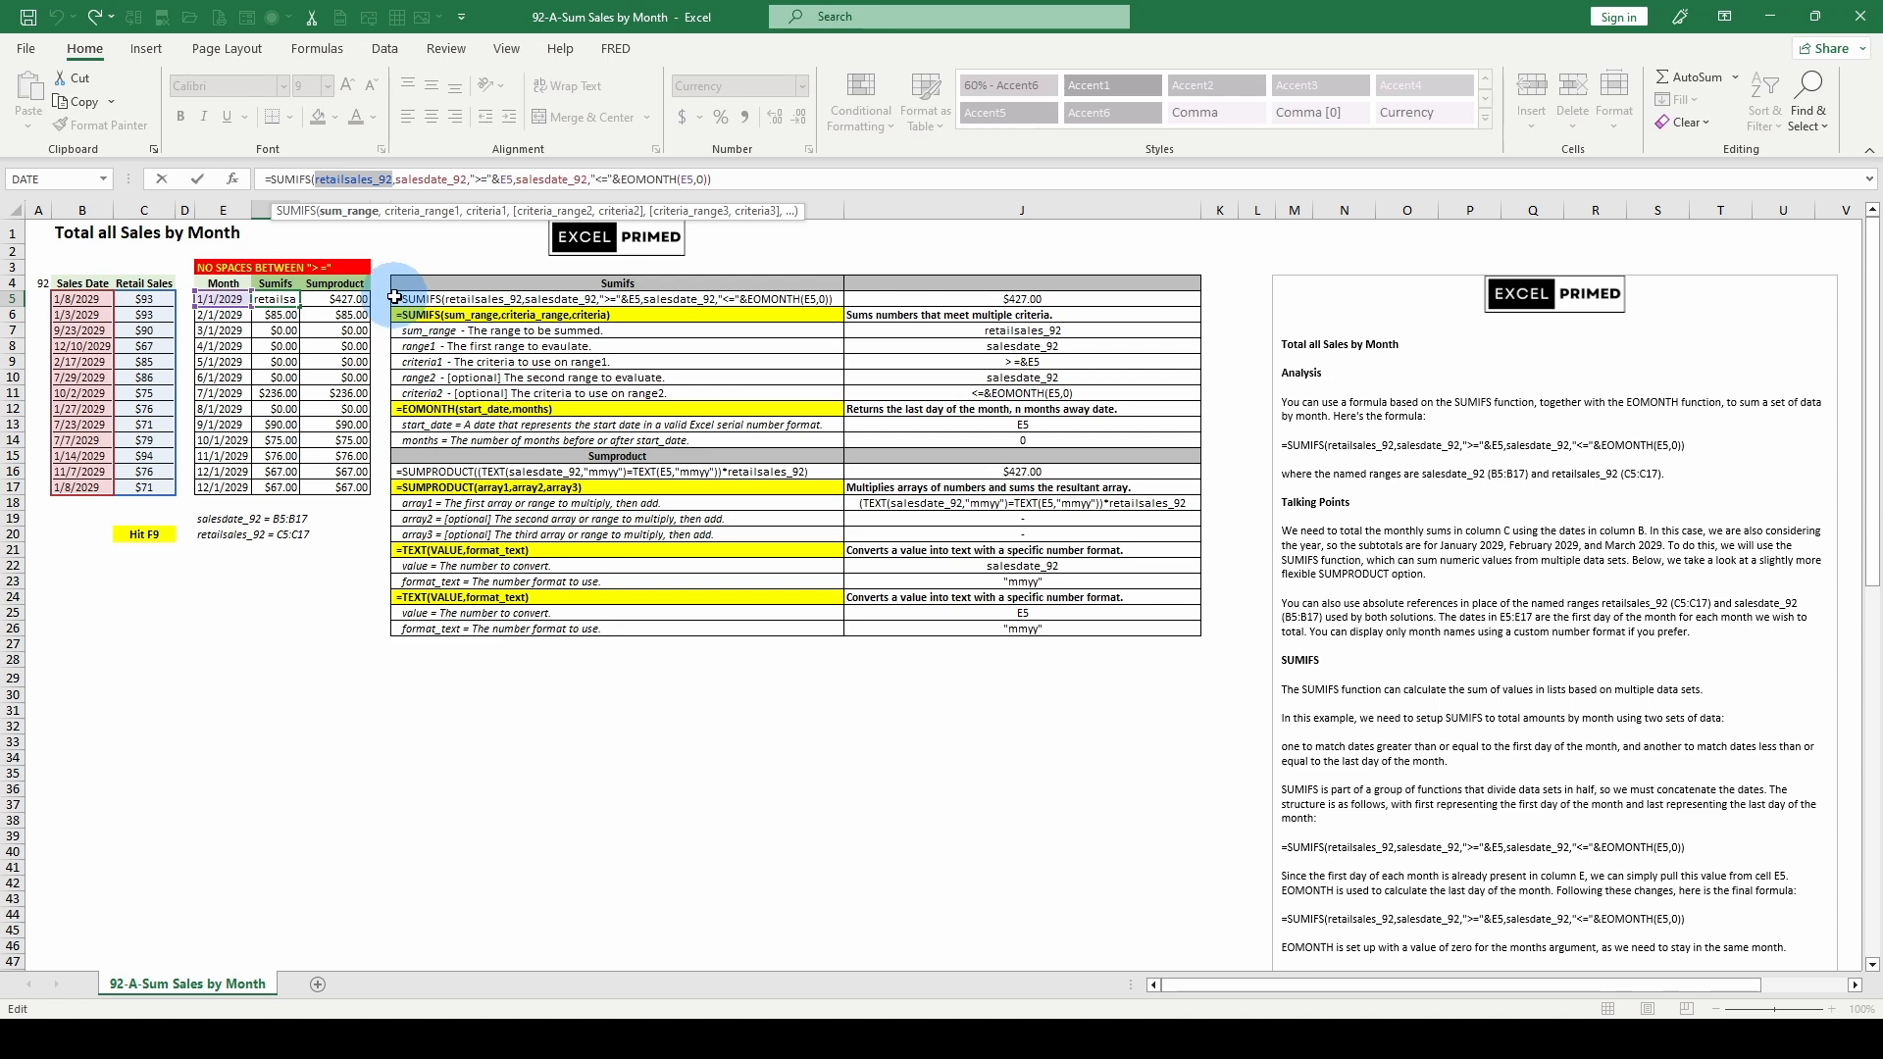
key("Escape")
left_click(350, 299)
left_click(421, 181)
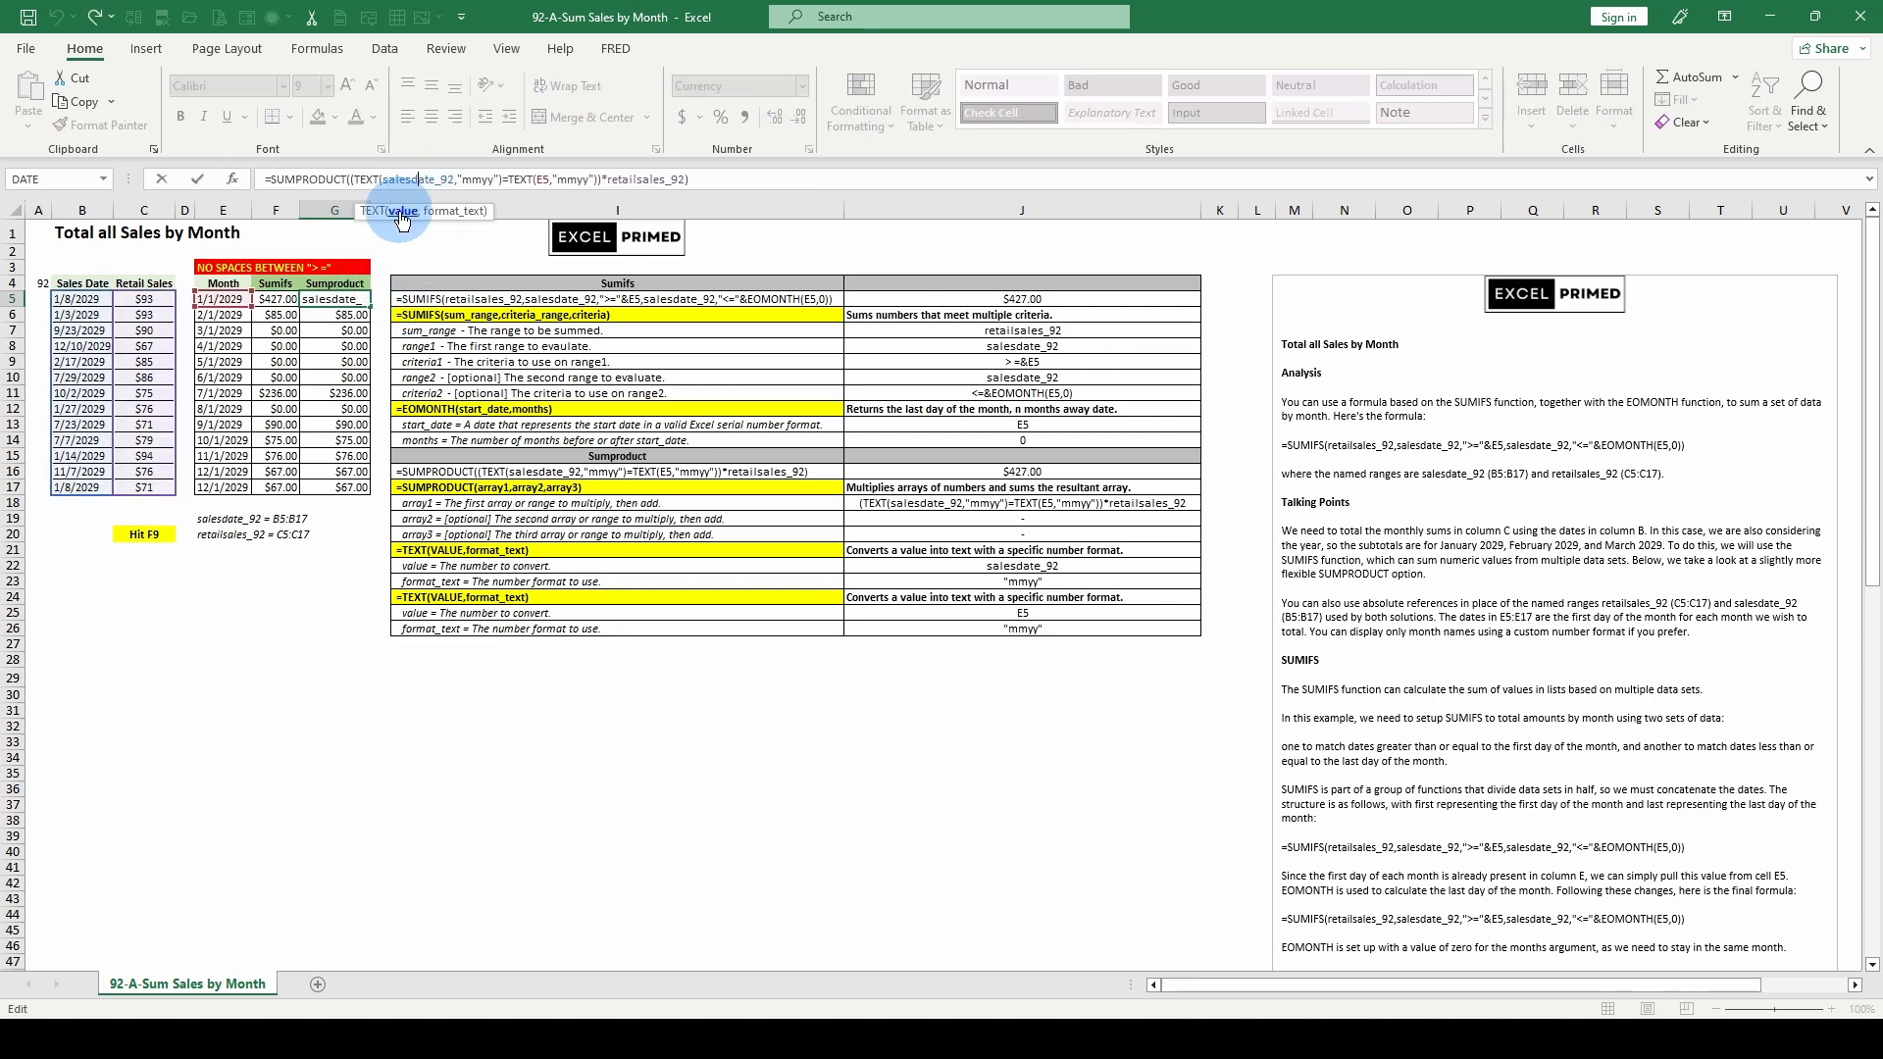
left_click(355, 179)
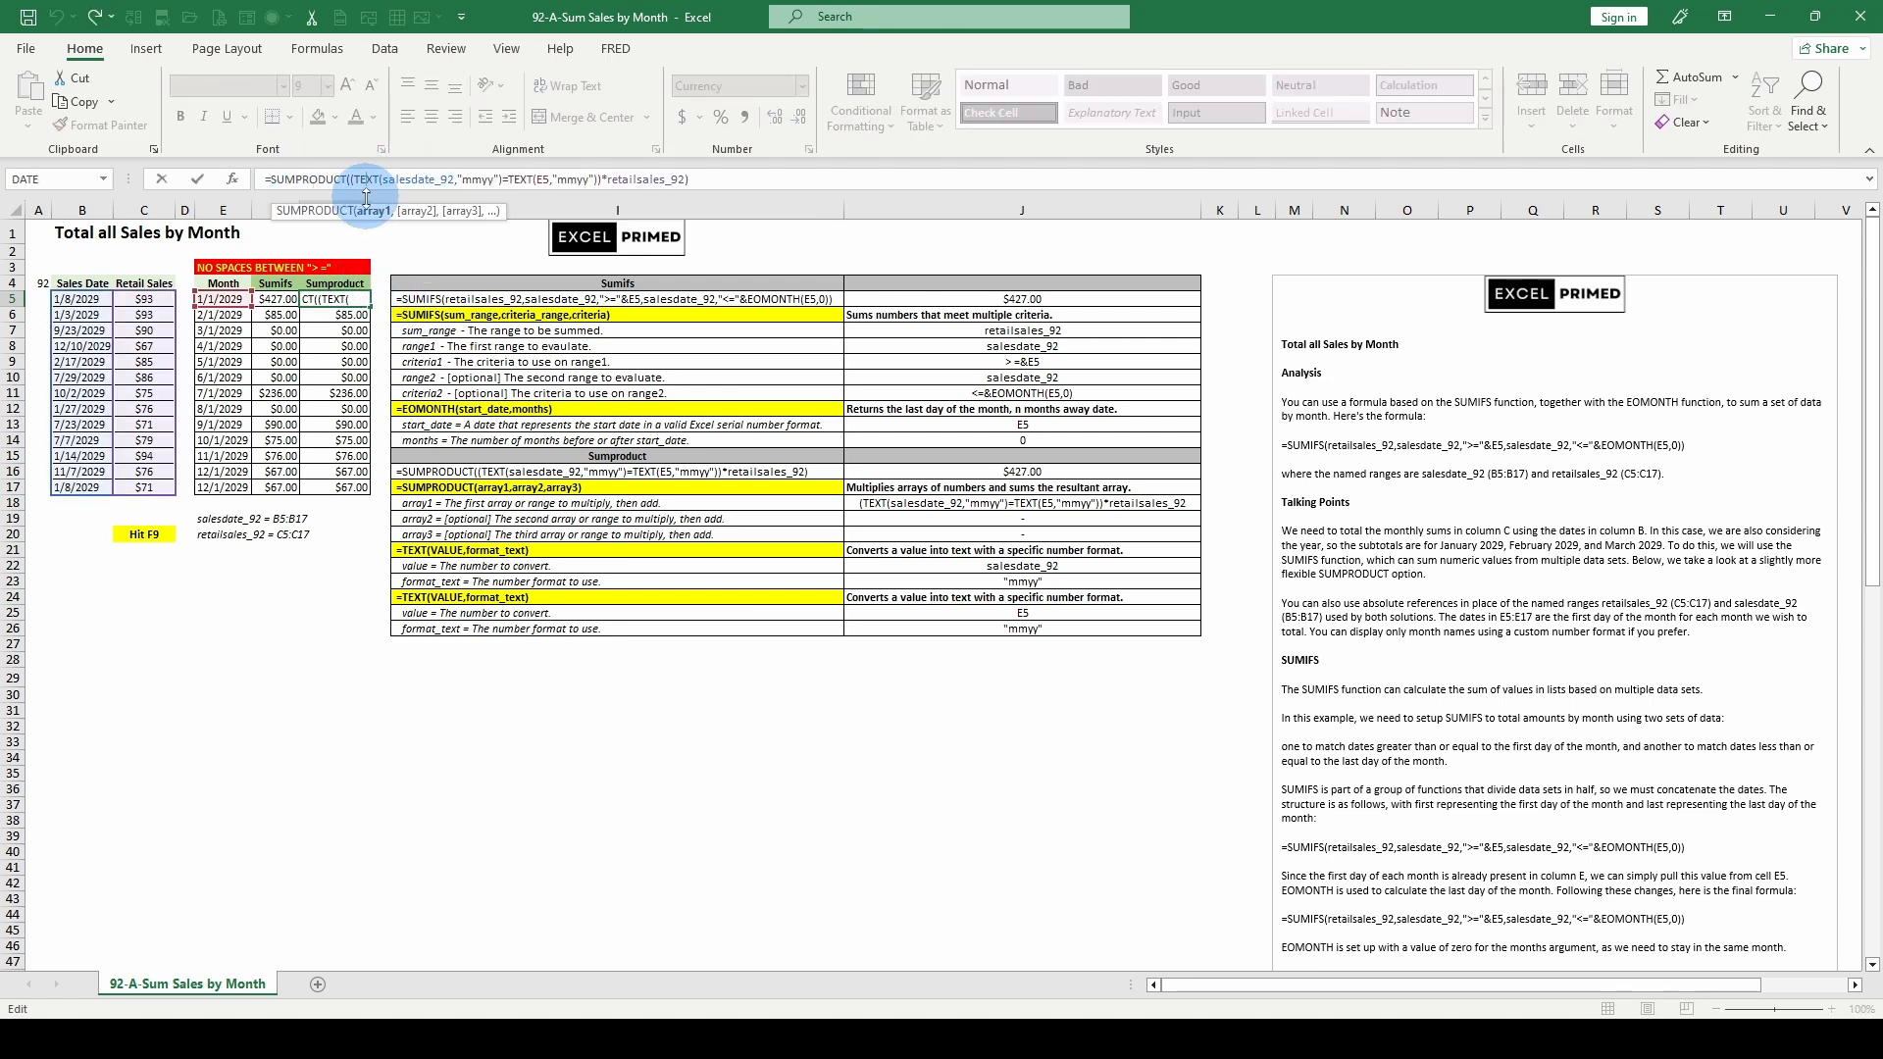
left_click(372, 211)
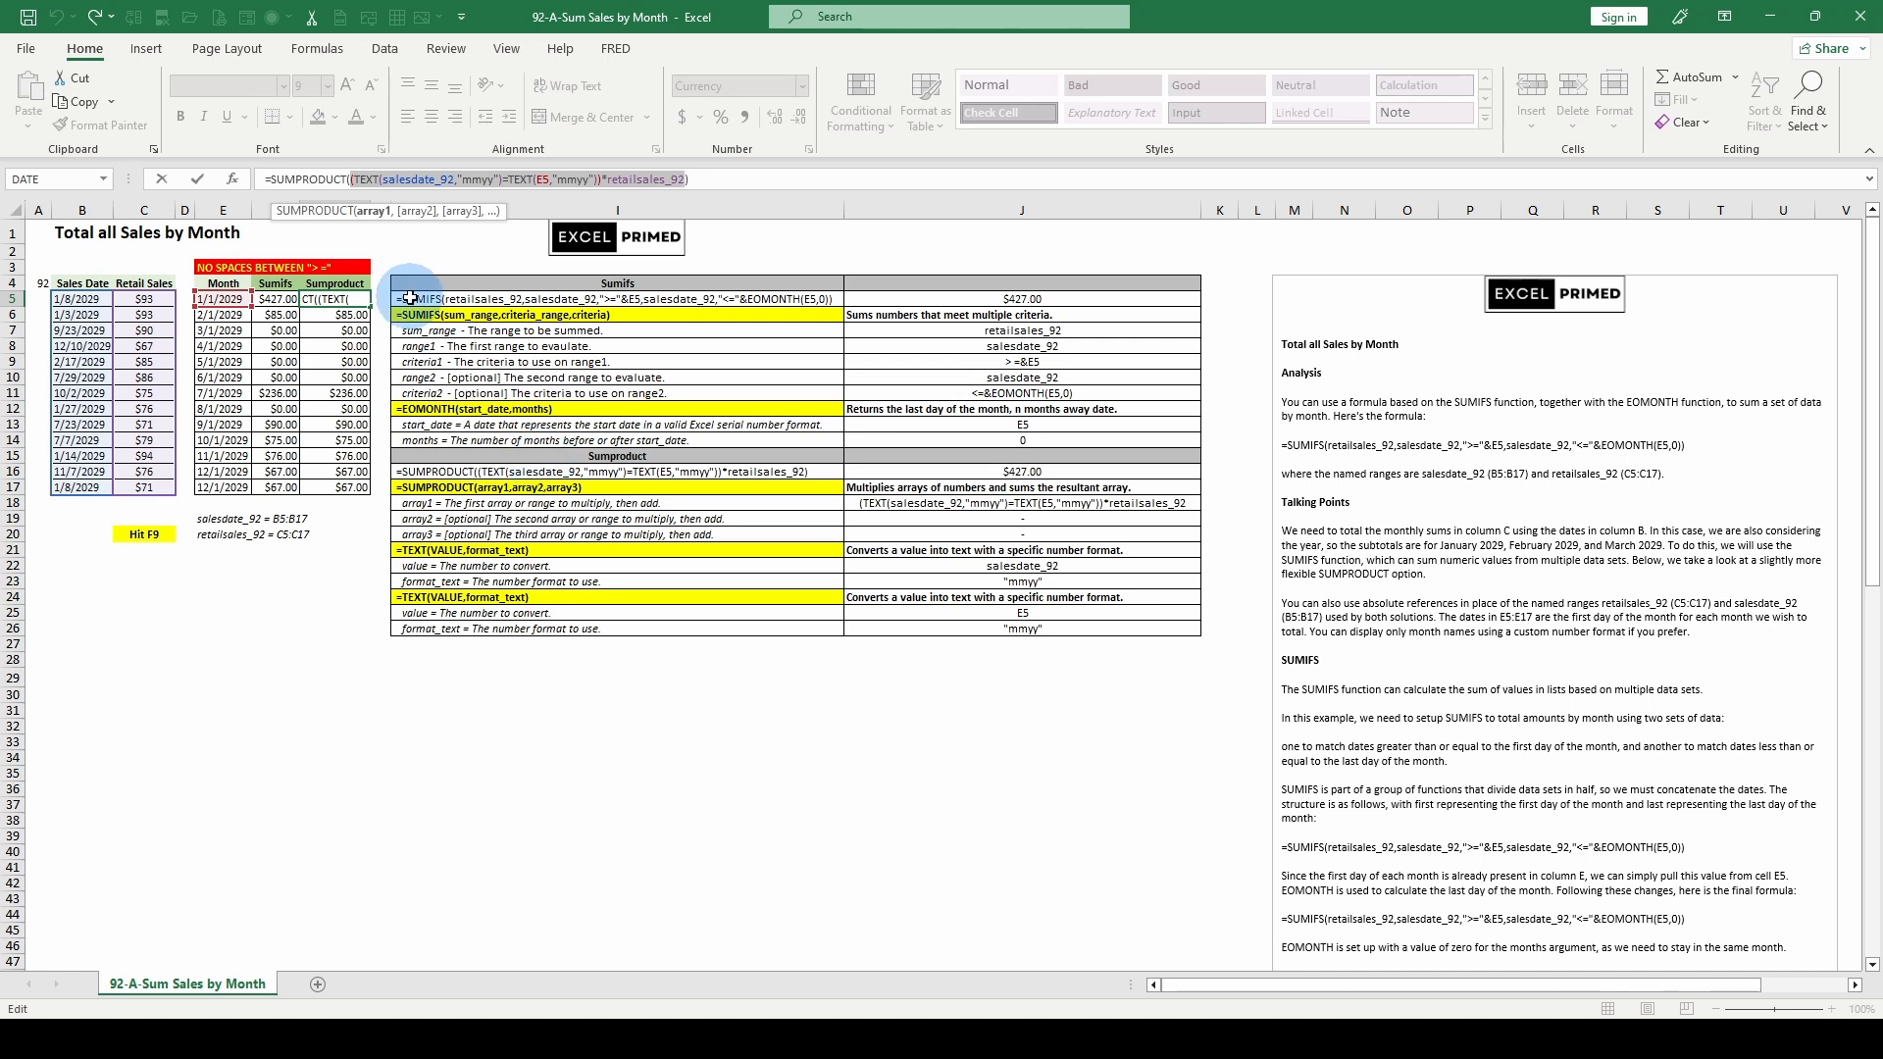
key("Escape")
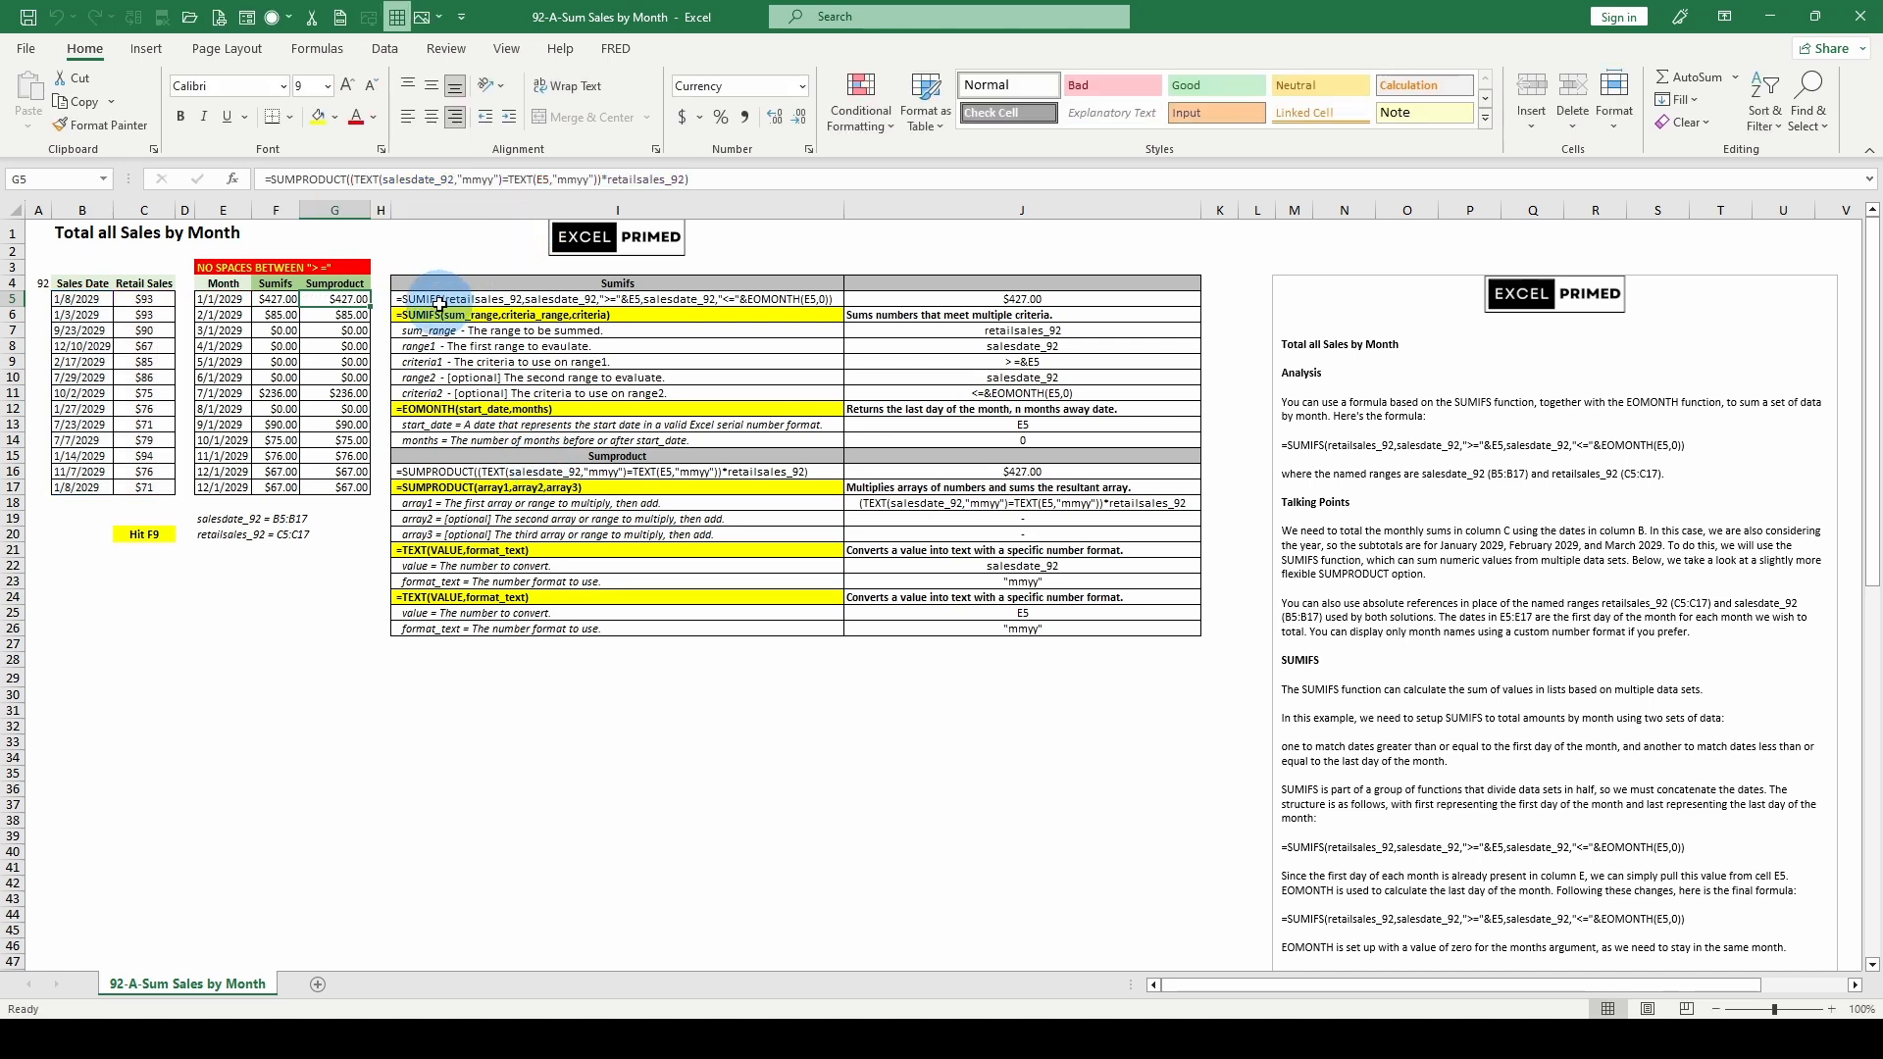
Step: Inspect the sum_range, criteria_range1 and criteria_range2 arguments of the SUMIFS formula in F5, leaving the formula unedited
left_click(274, 299)
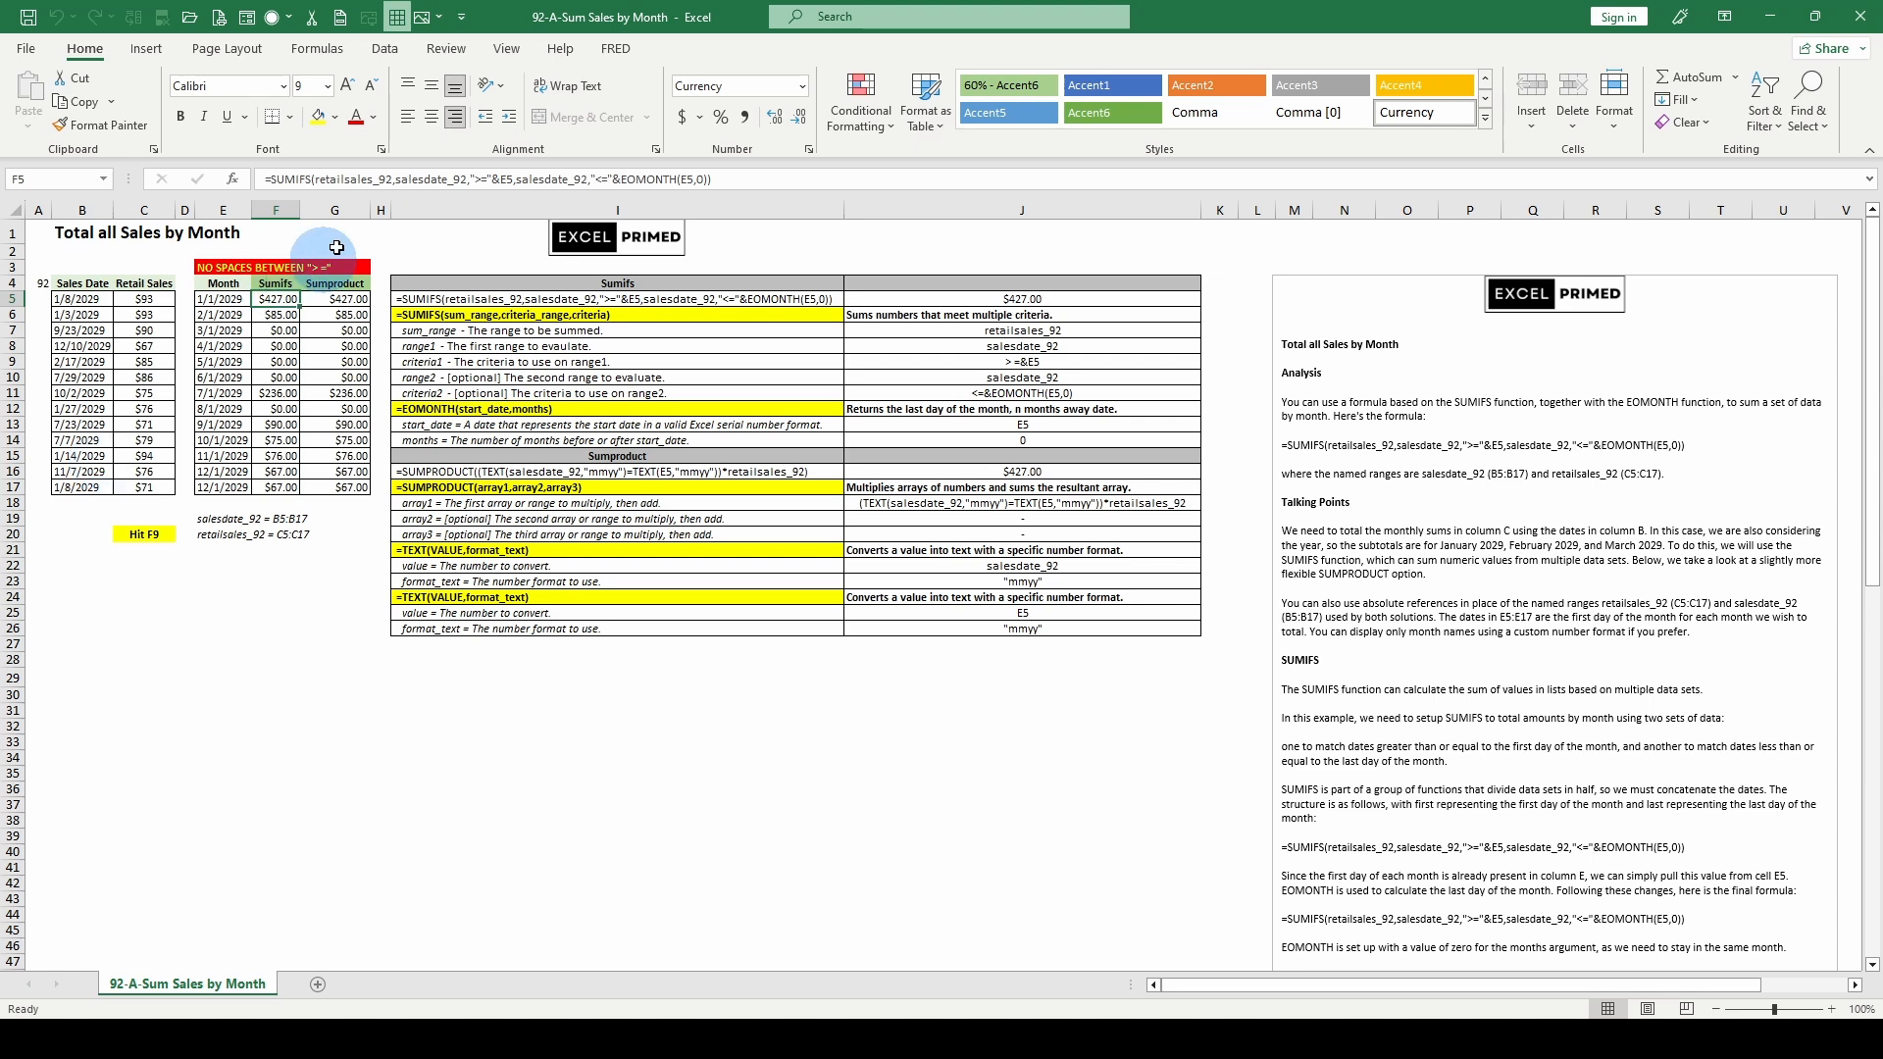
double_click(338, 180)
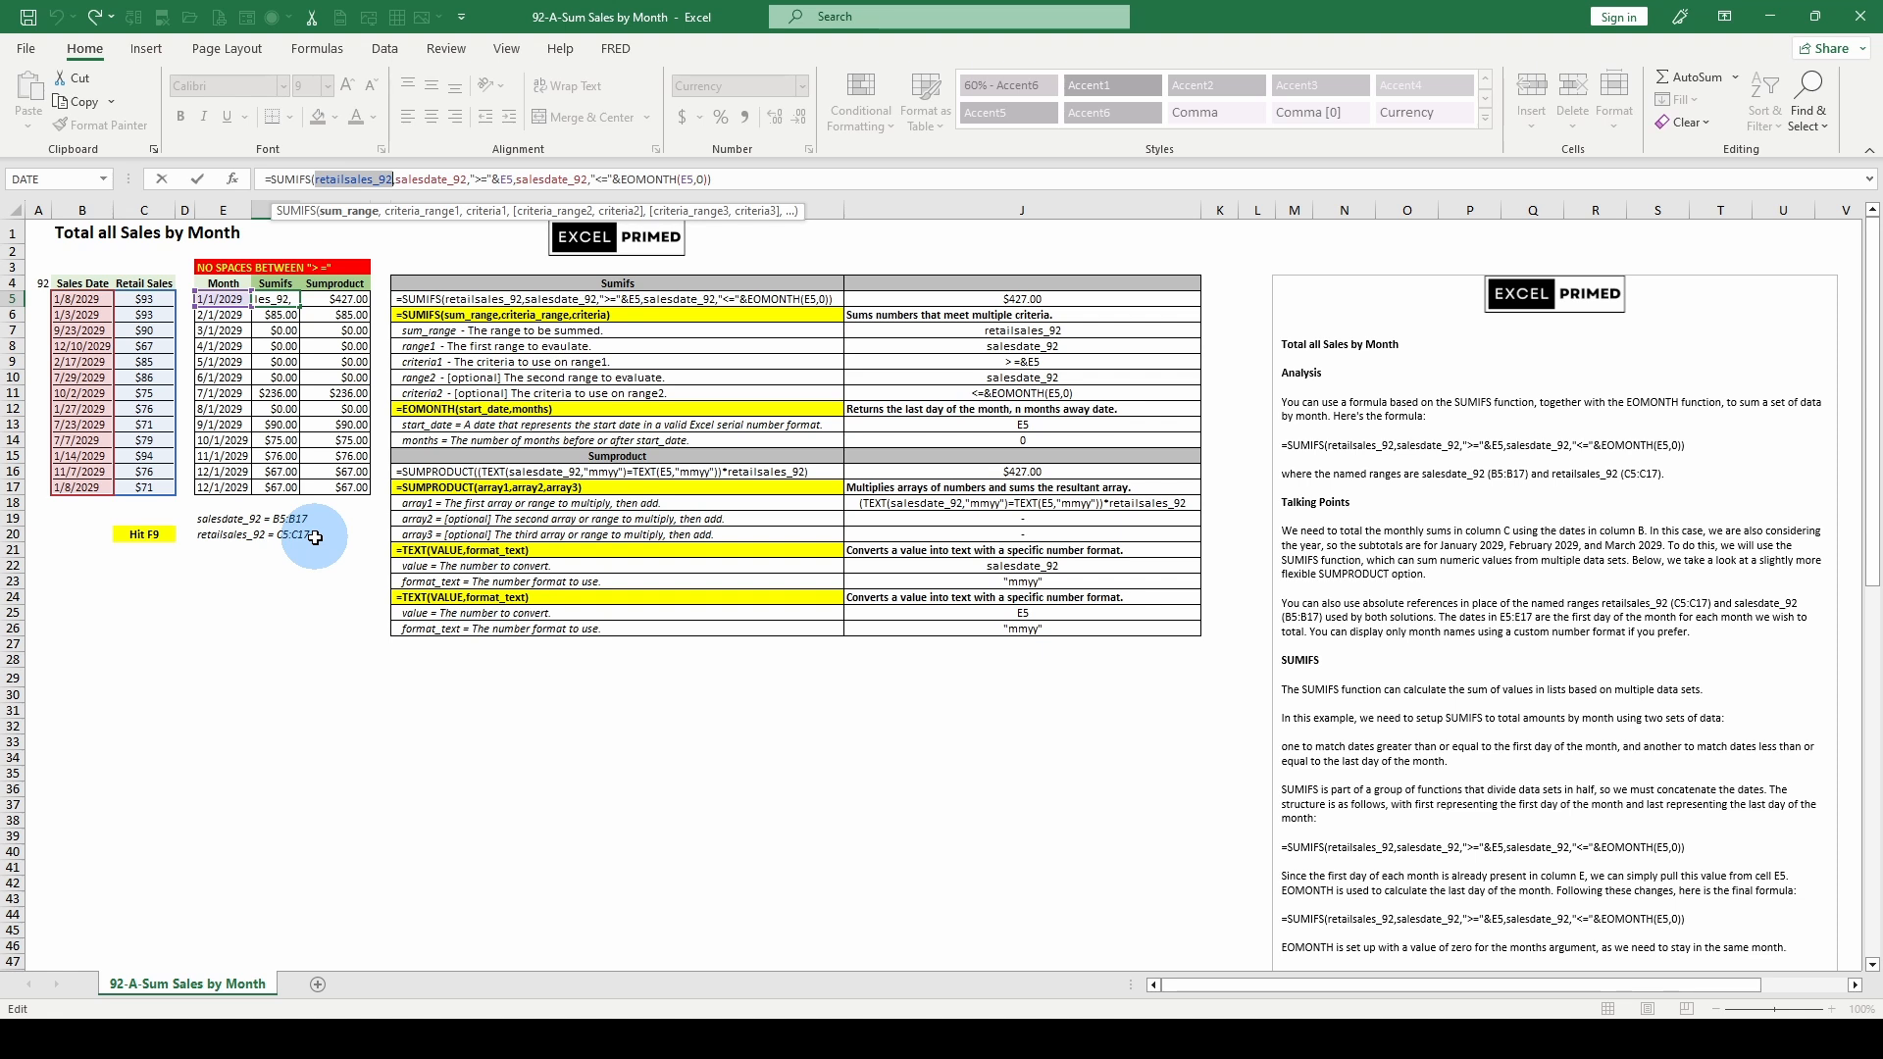
double_click(417, 180)
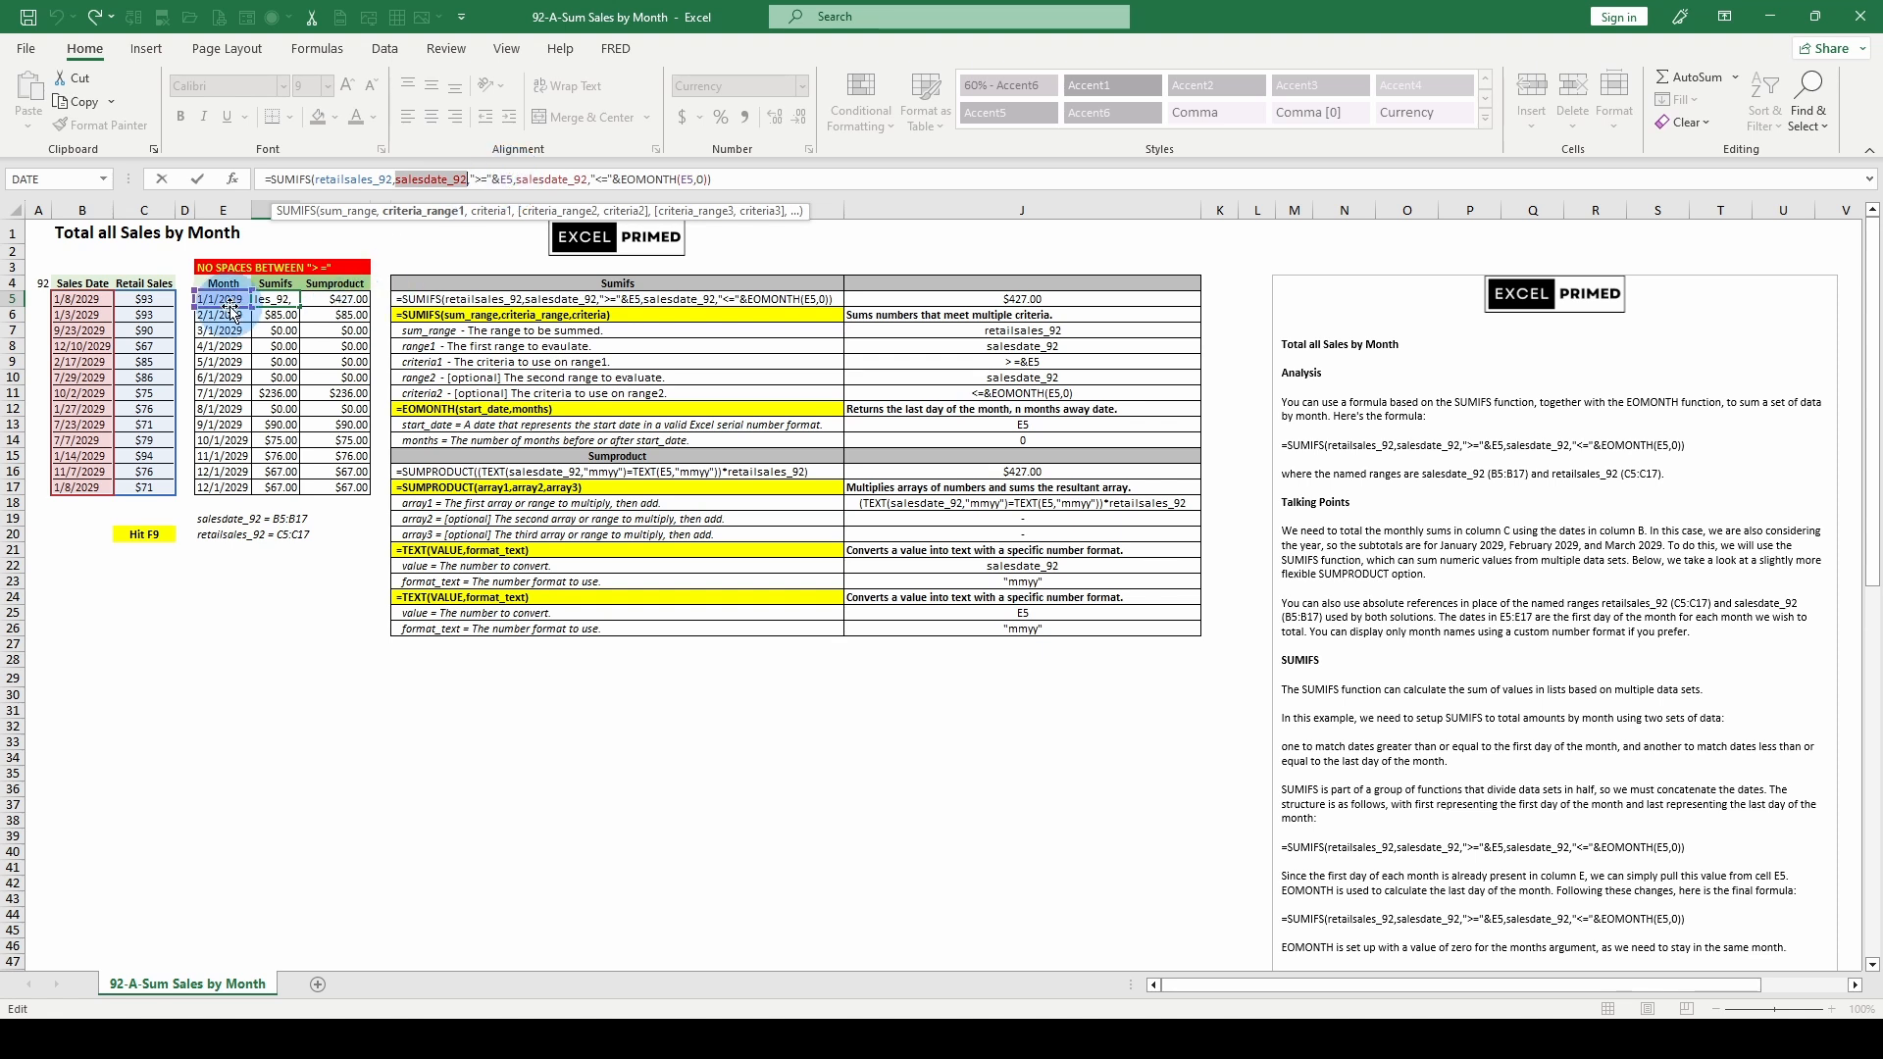
left_click(529, 213)
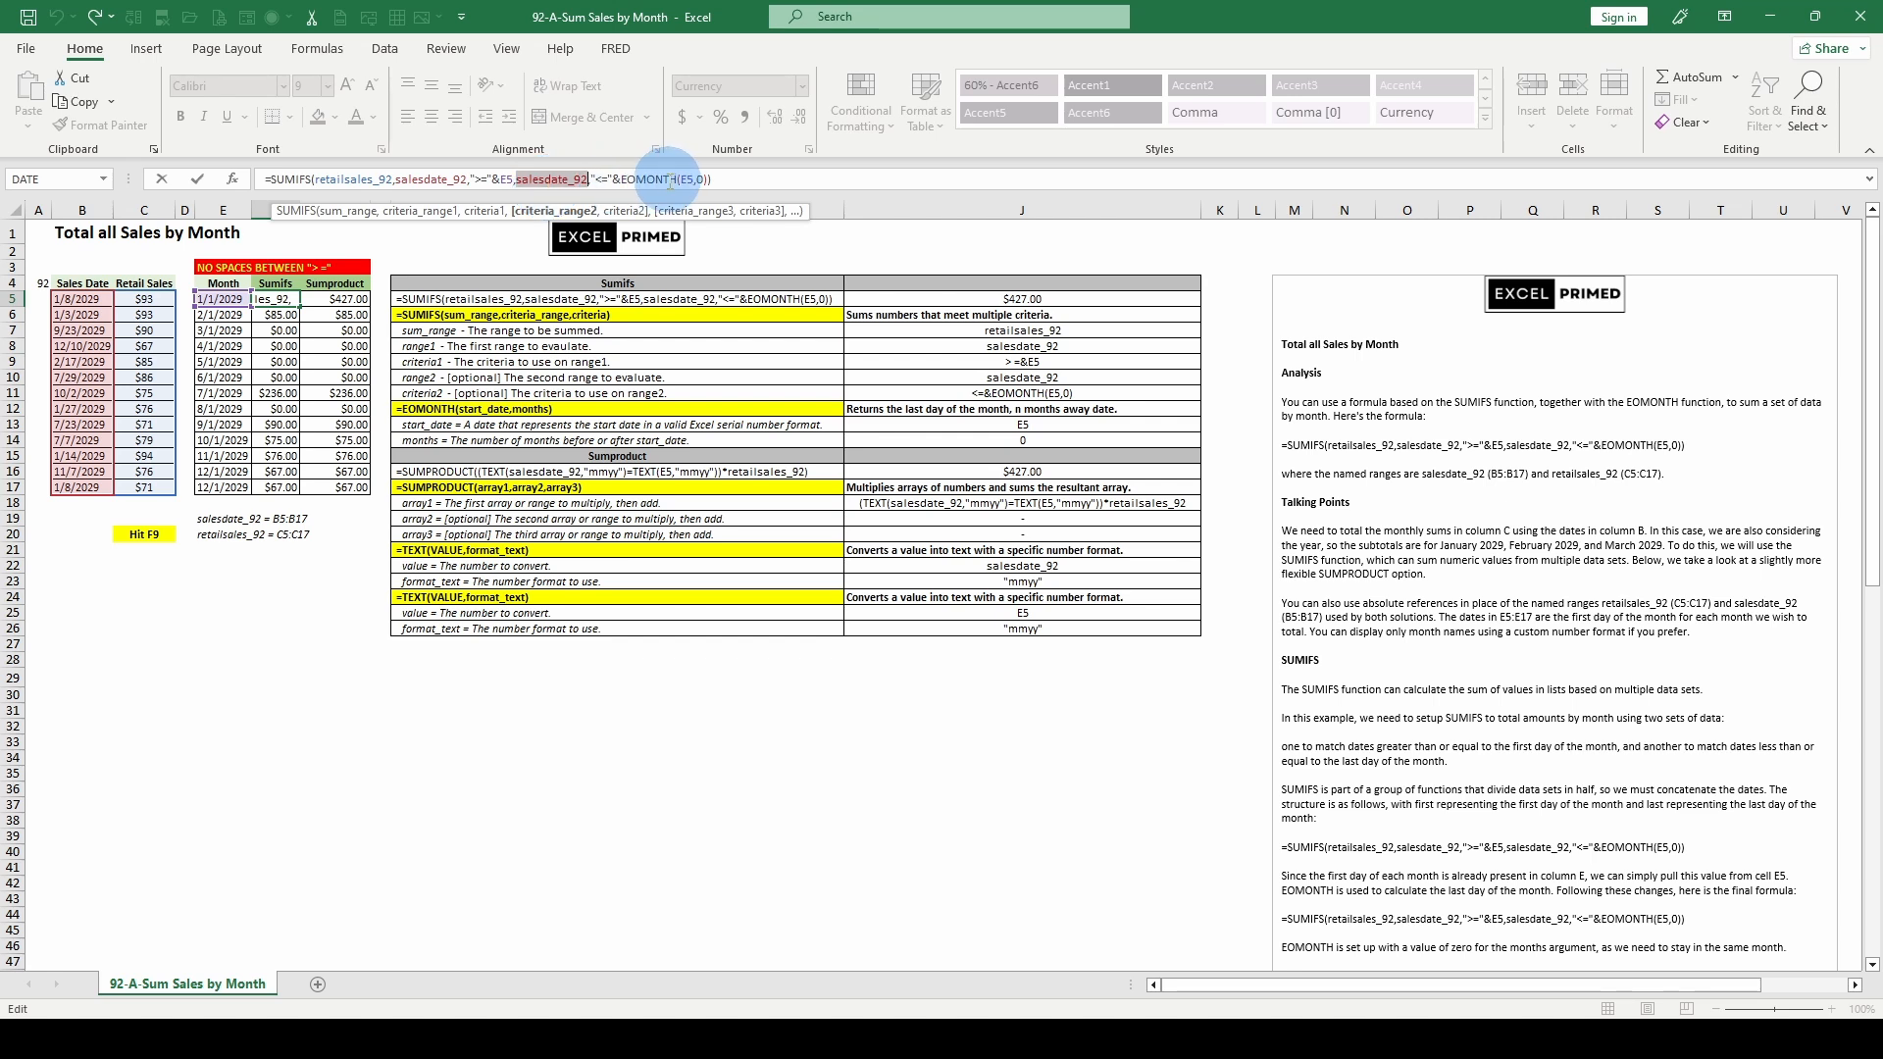
key("Escape")
Step: Inspect the SUMPRODUCT formula's array1 in G5, plus the value and format_text arguments of its first TEXT function
left_click(338, 298)
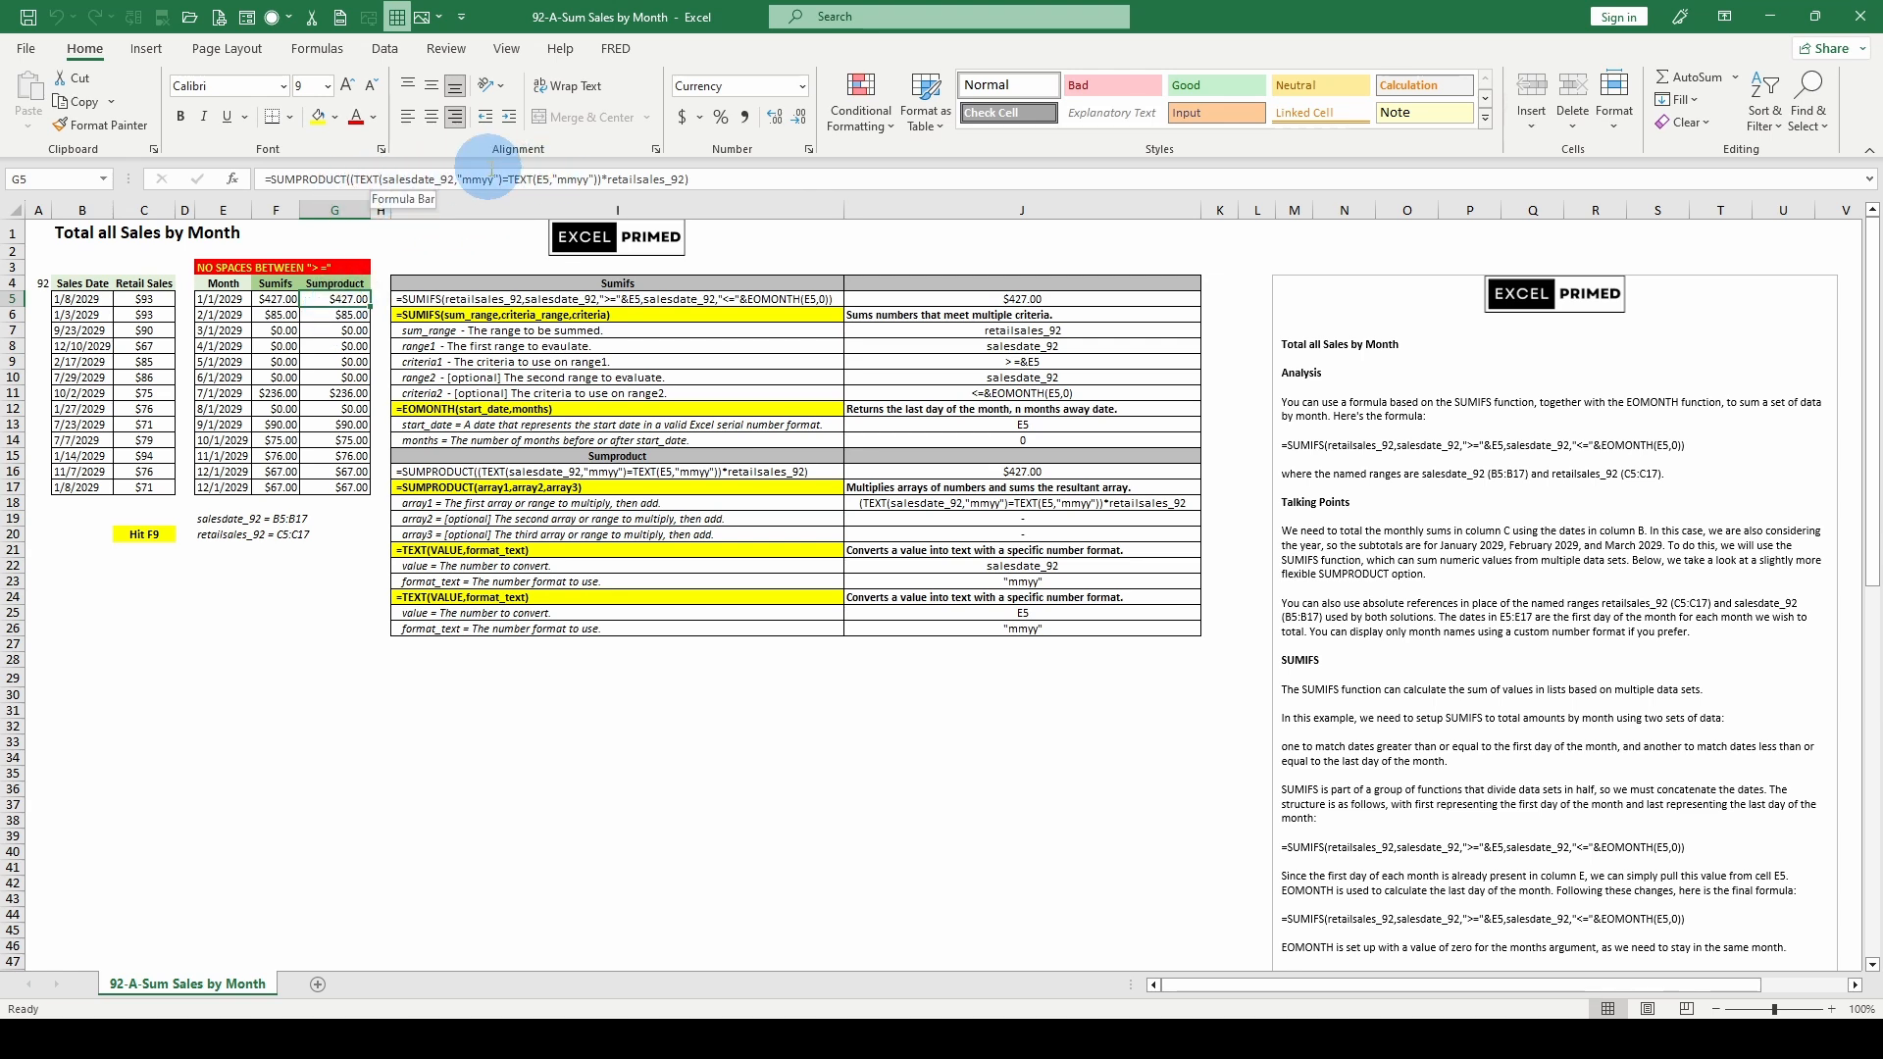
left_click(373, 178)
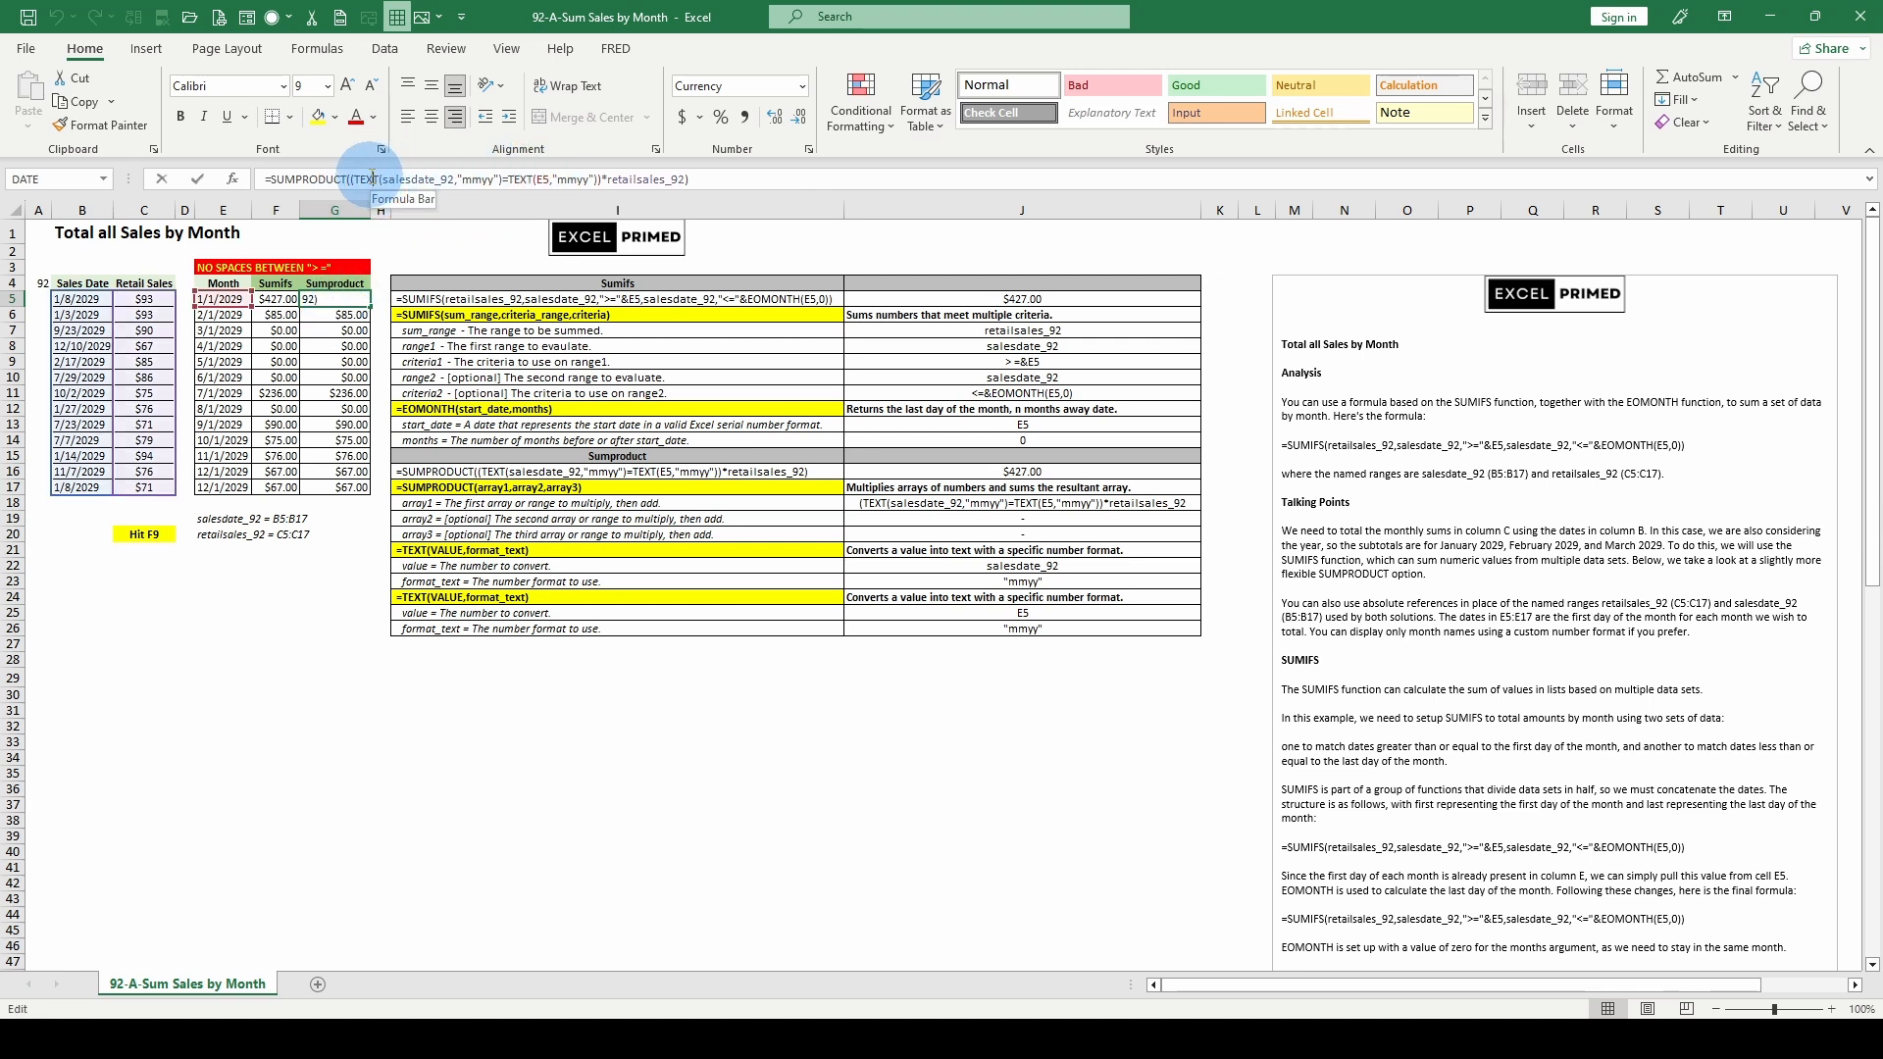
left_click(363, 212)
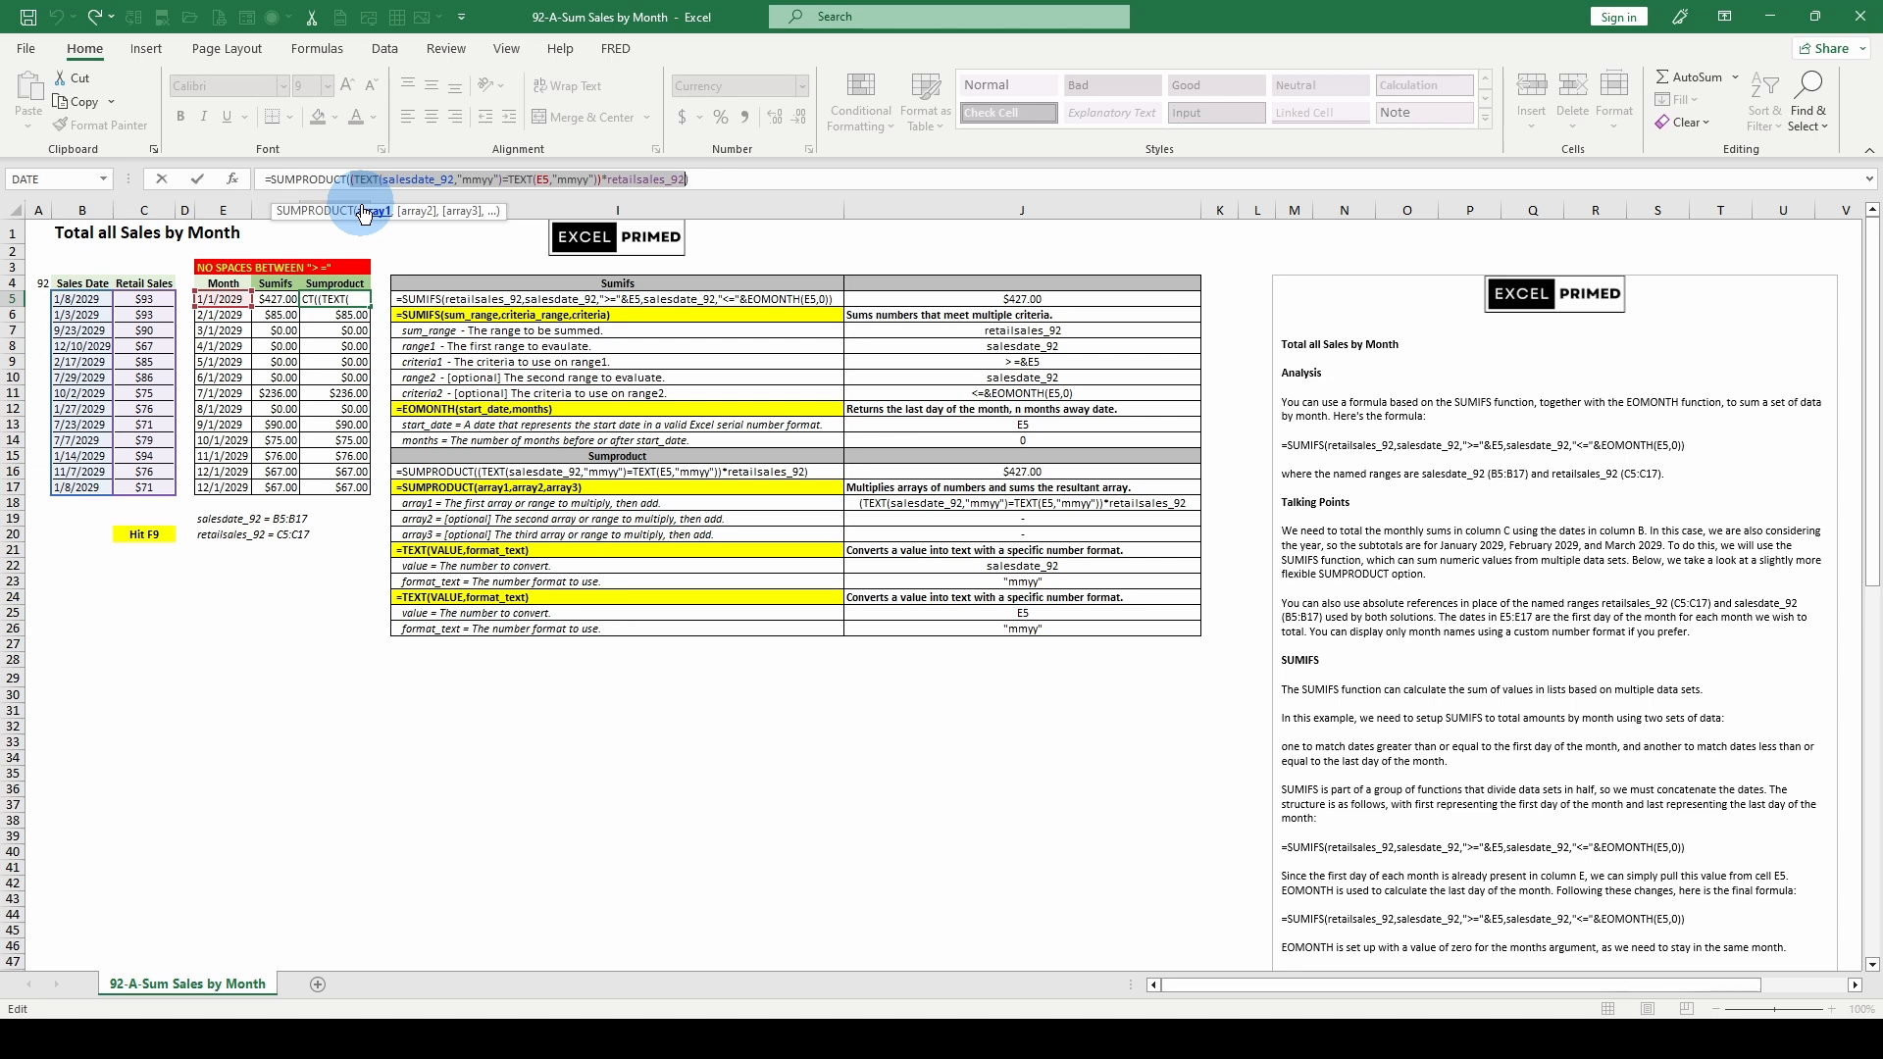
key("Escape")
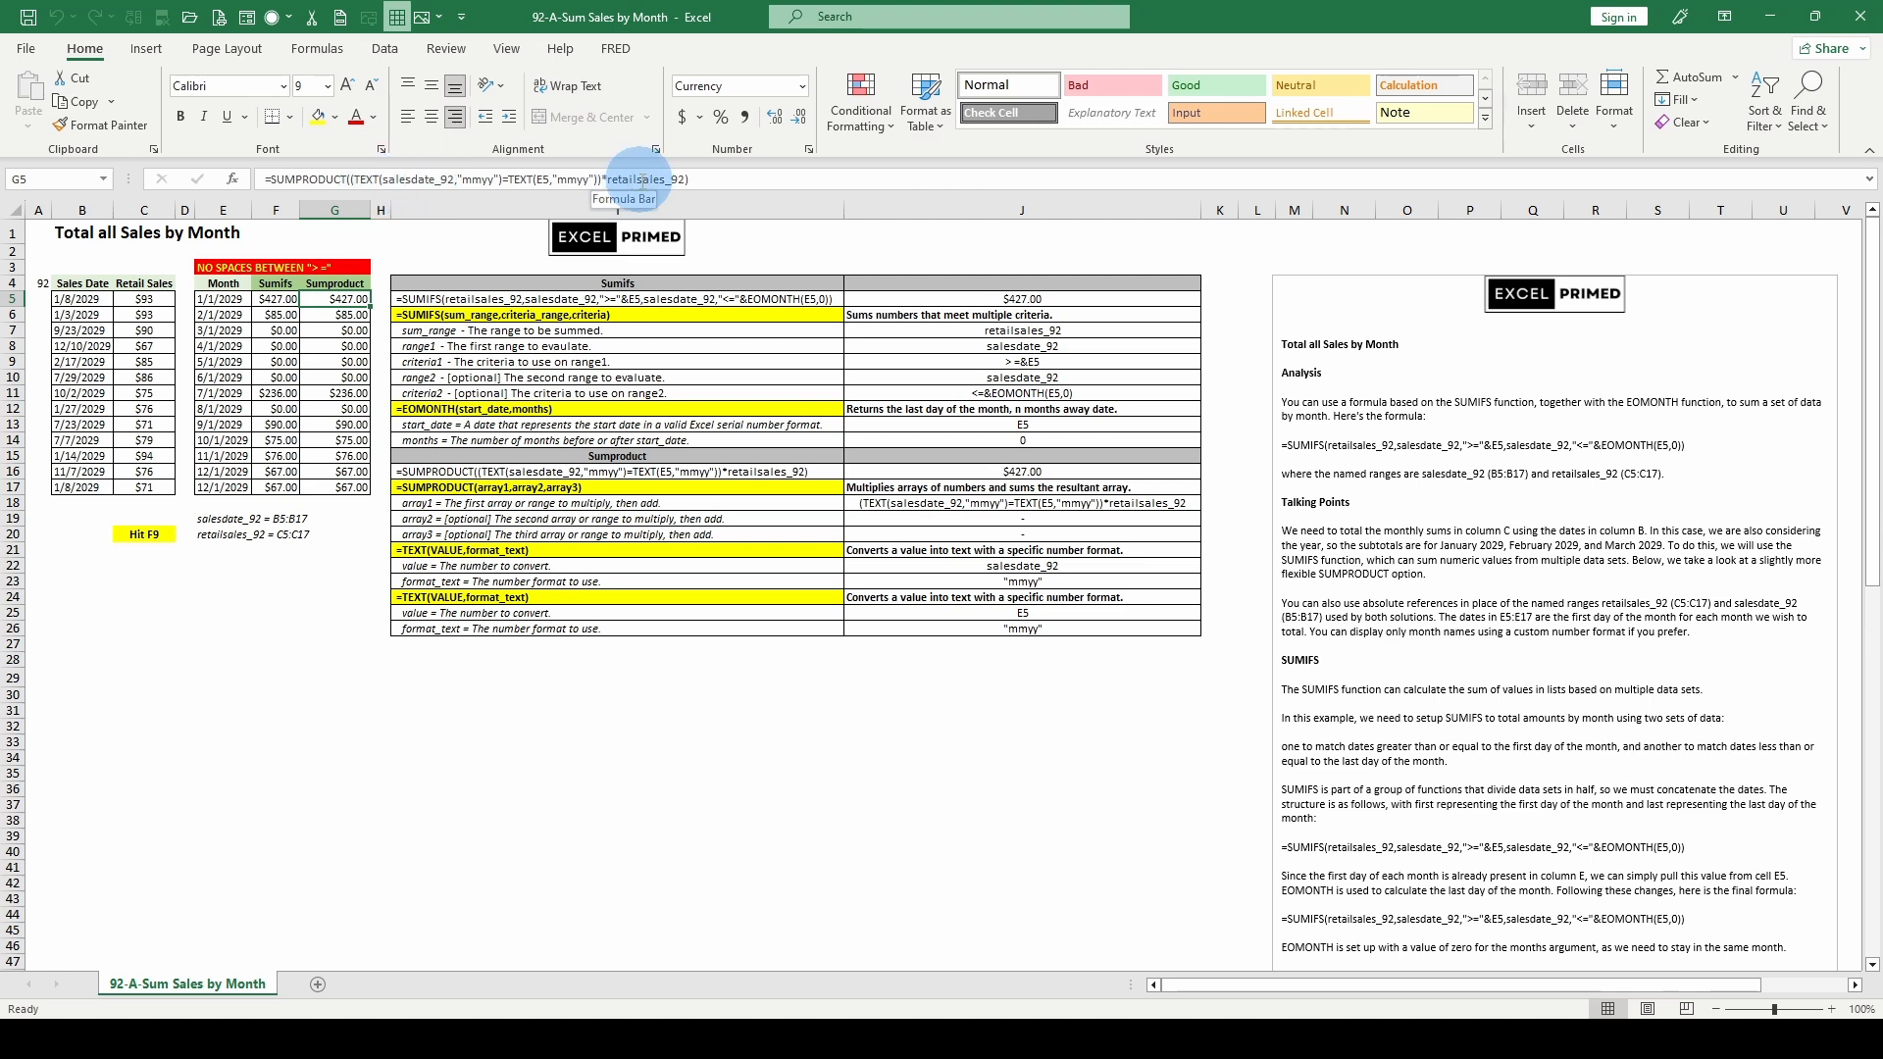
left_click(421, 180)
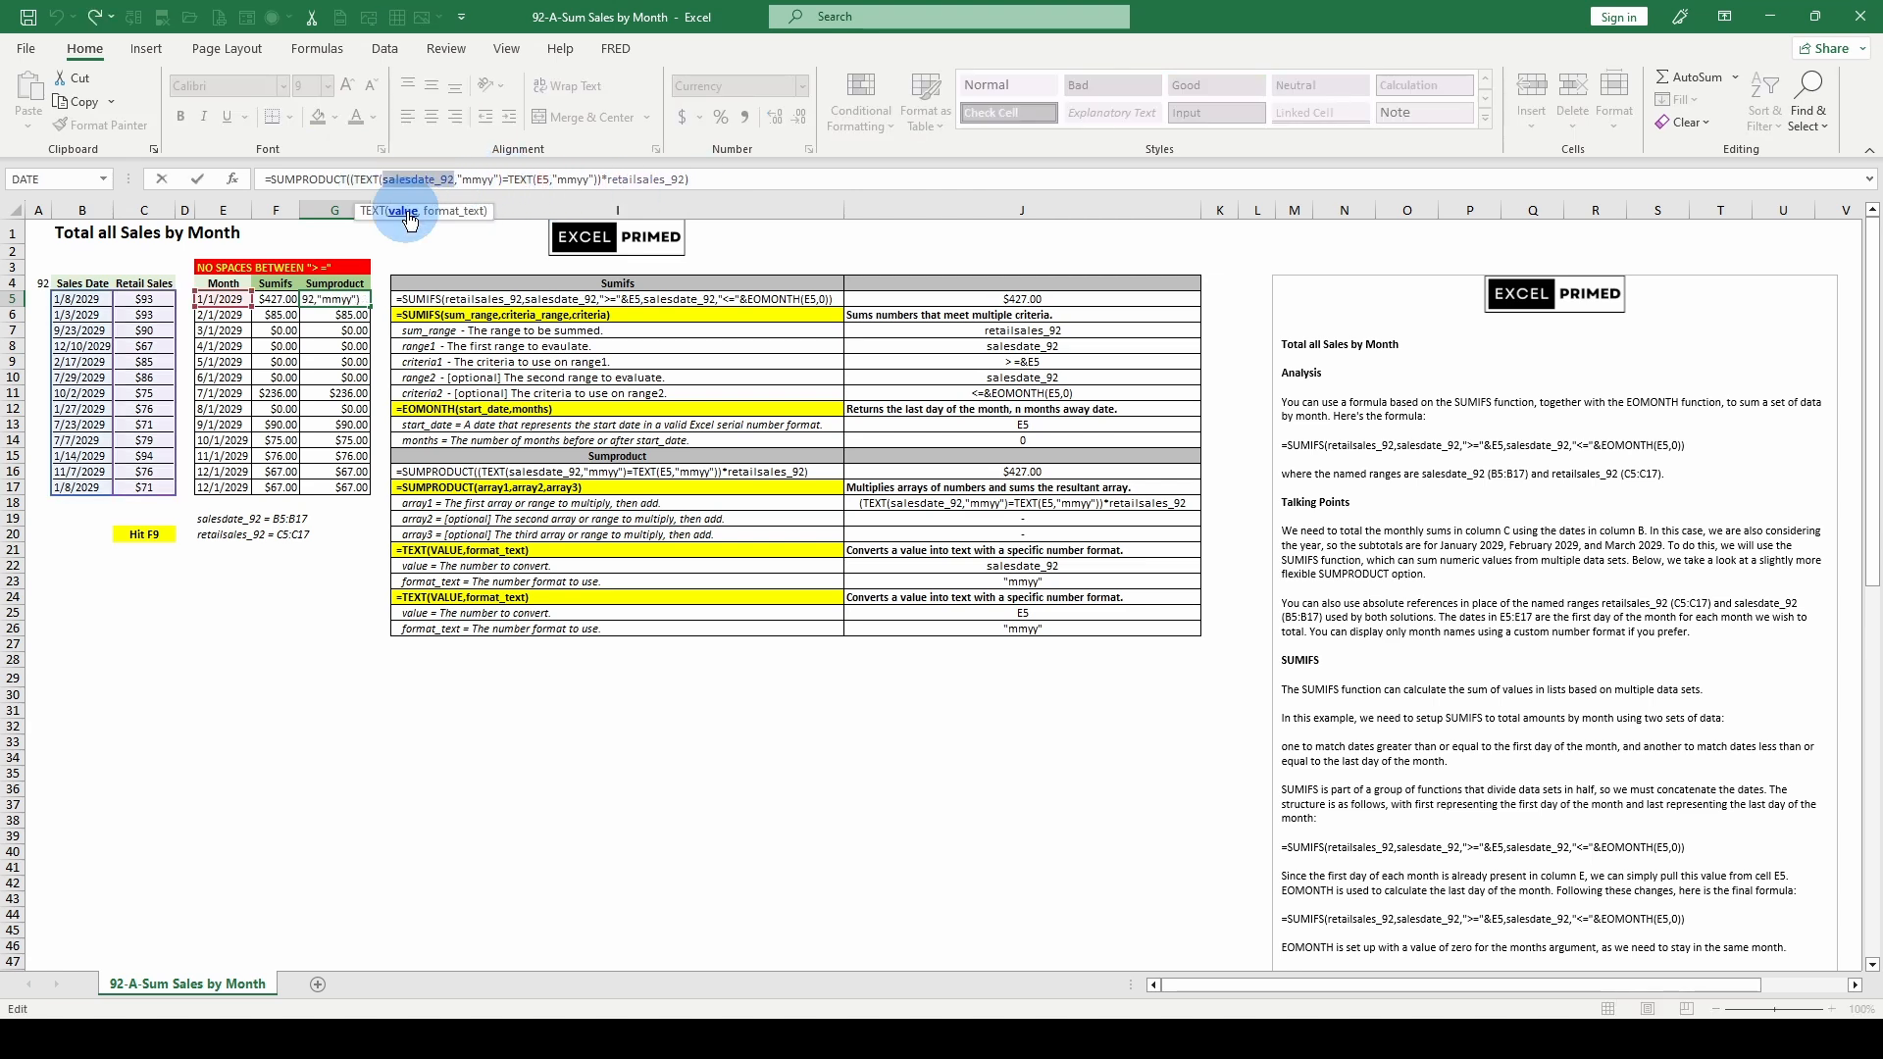
left_click(461, 211)
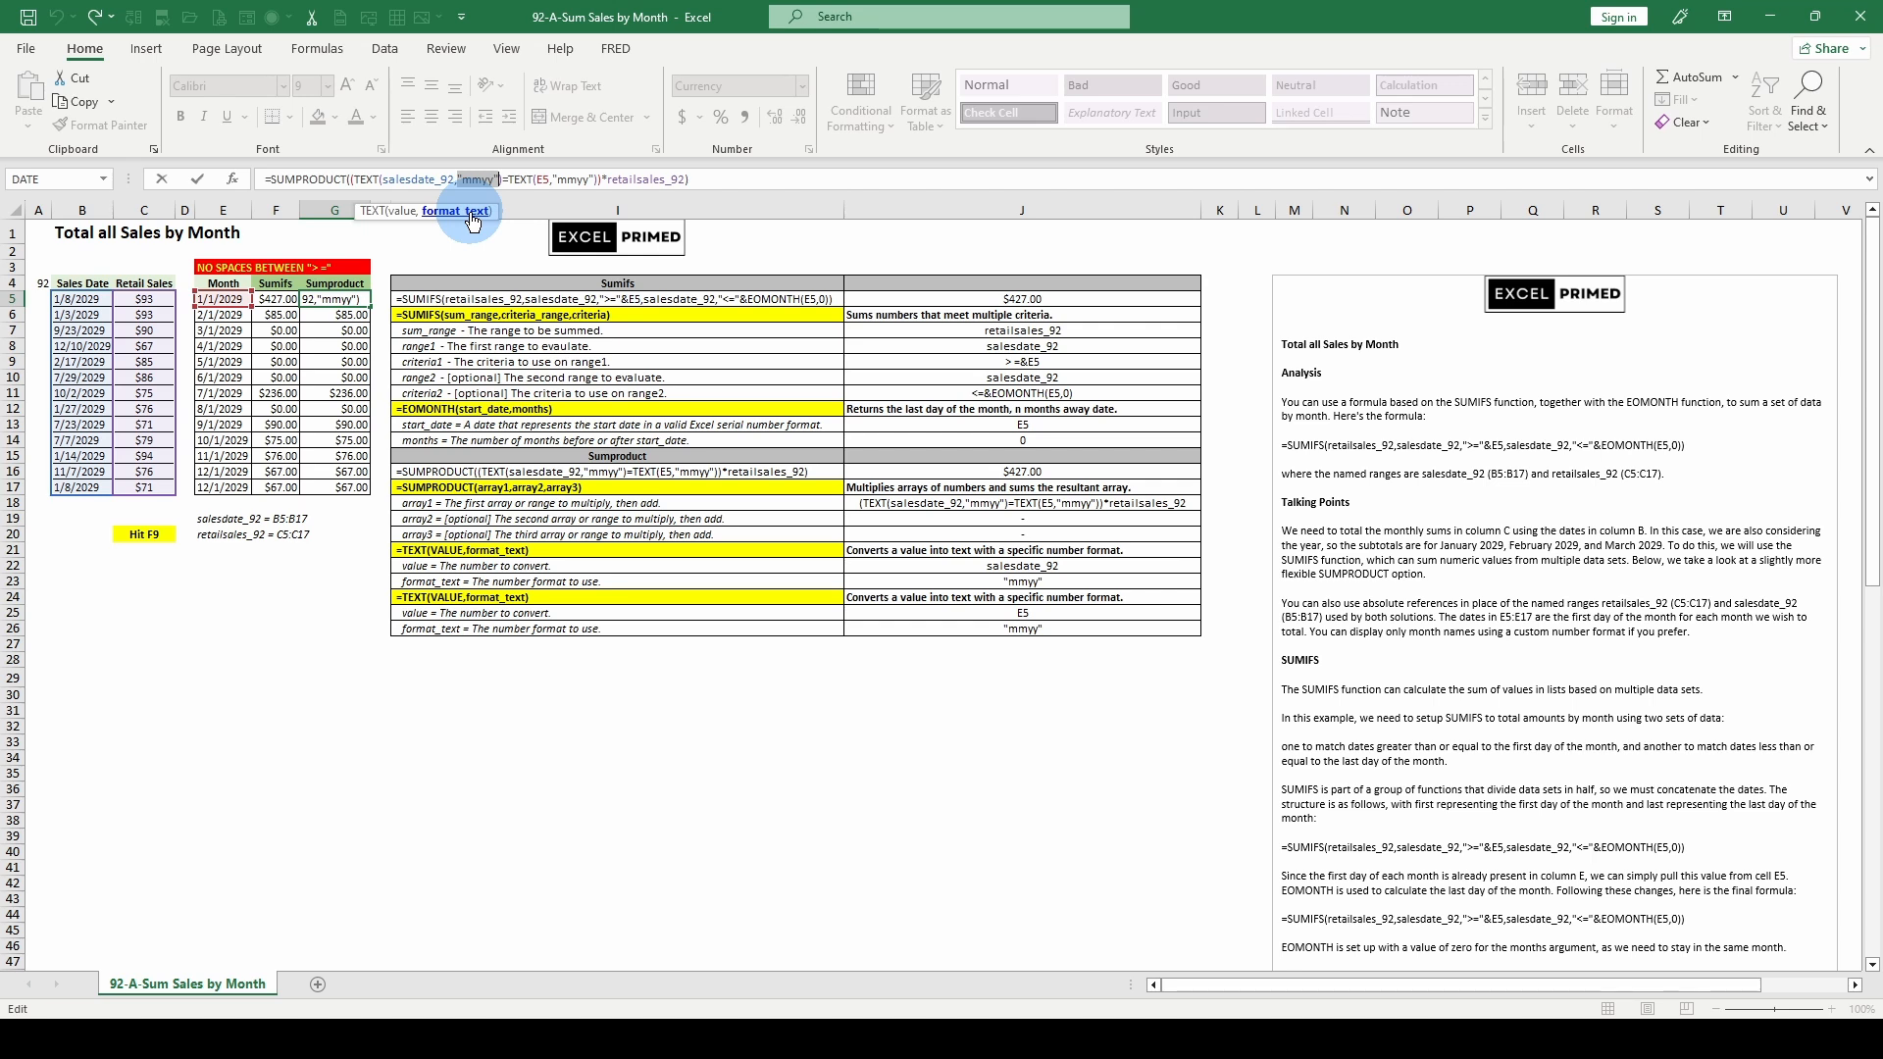
key("Escape")
Step: Compare the SUMIFS formula in F5 with the SUMPRODUCT formula in G5
left_click(276, 299)
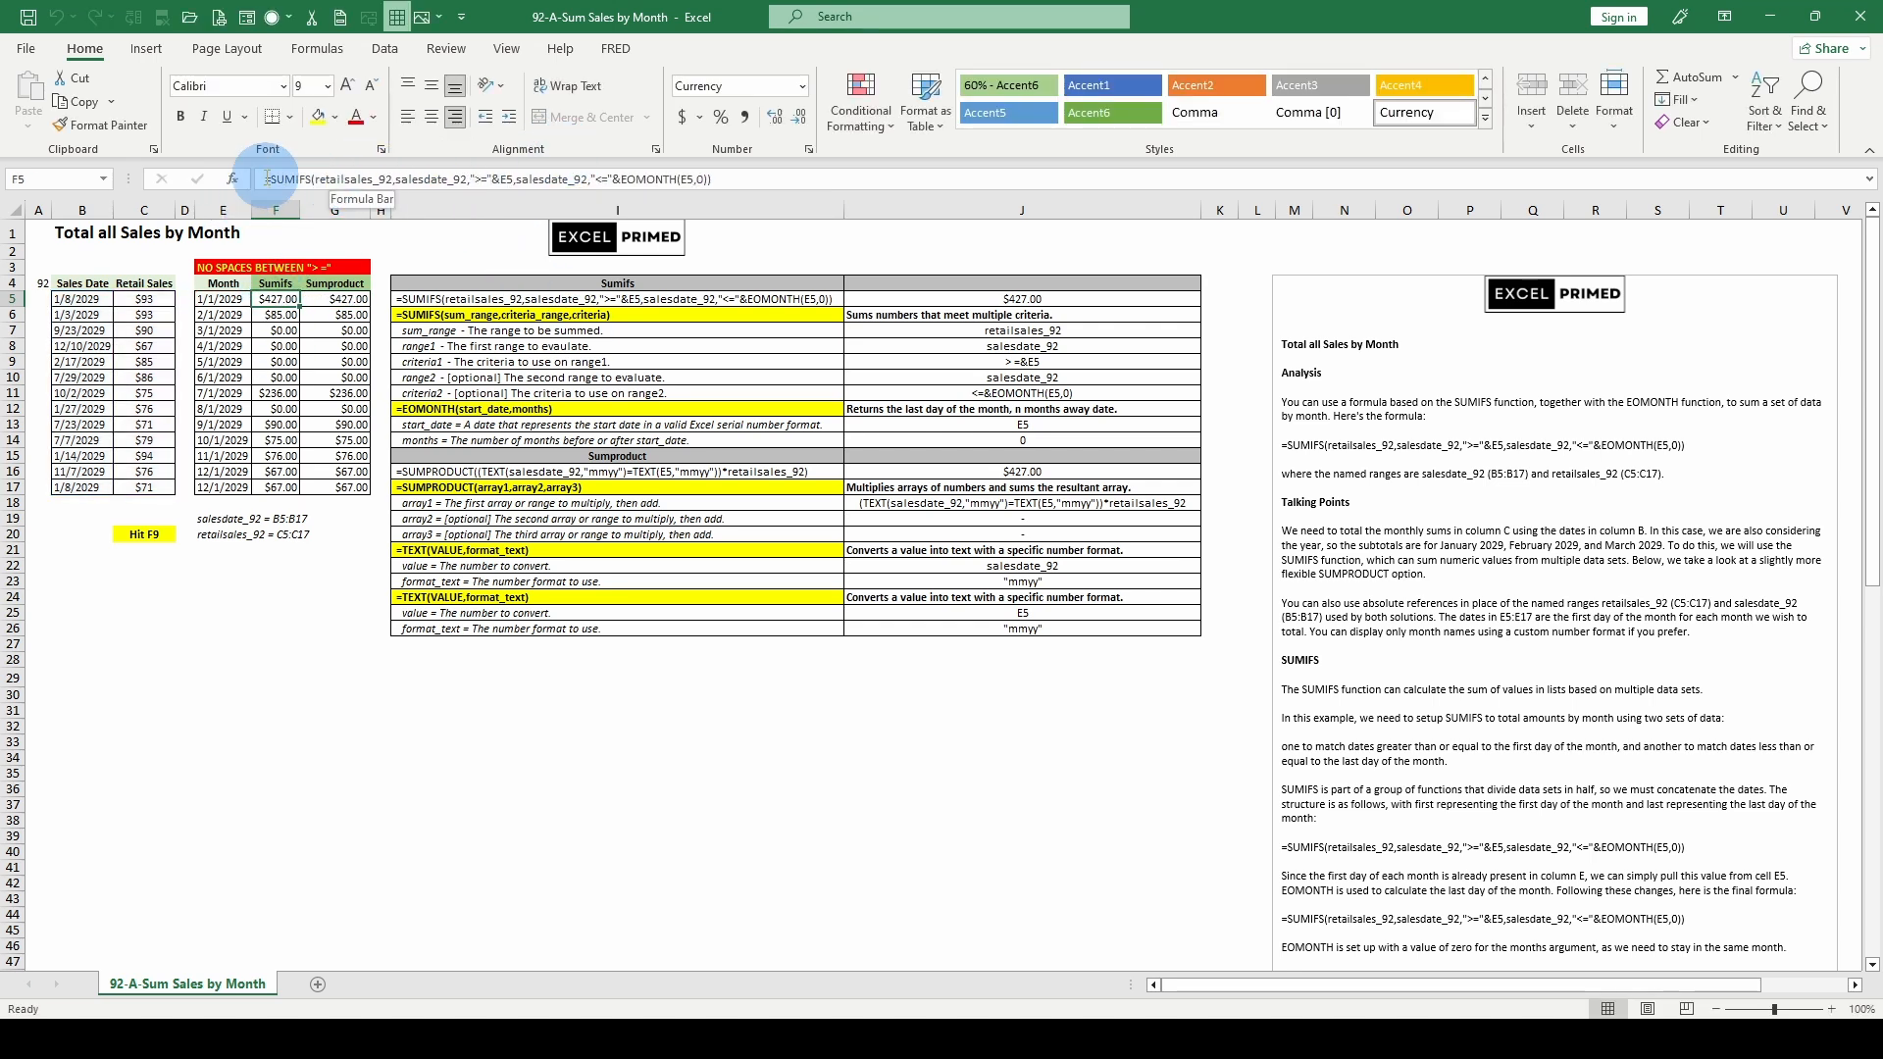
left_click(334, 299)
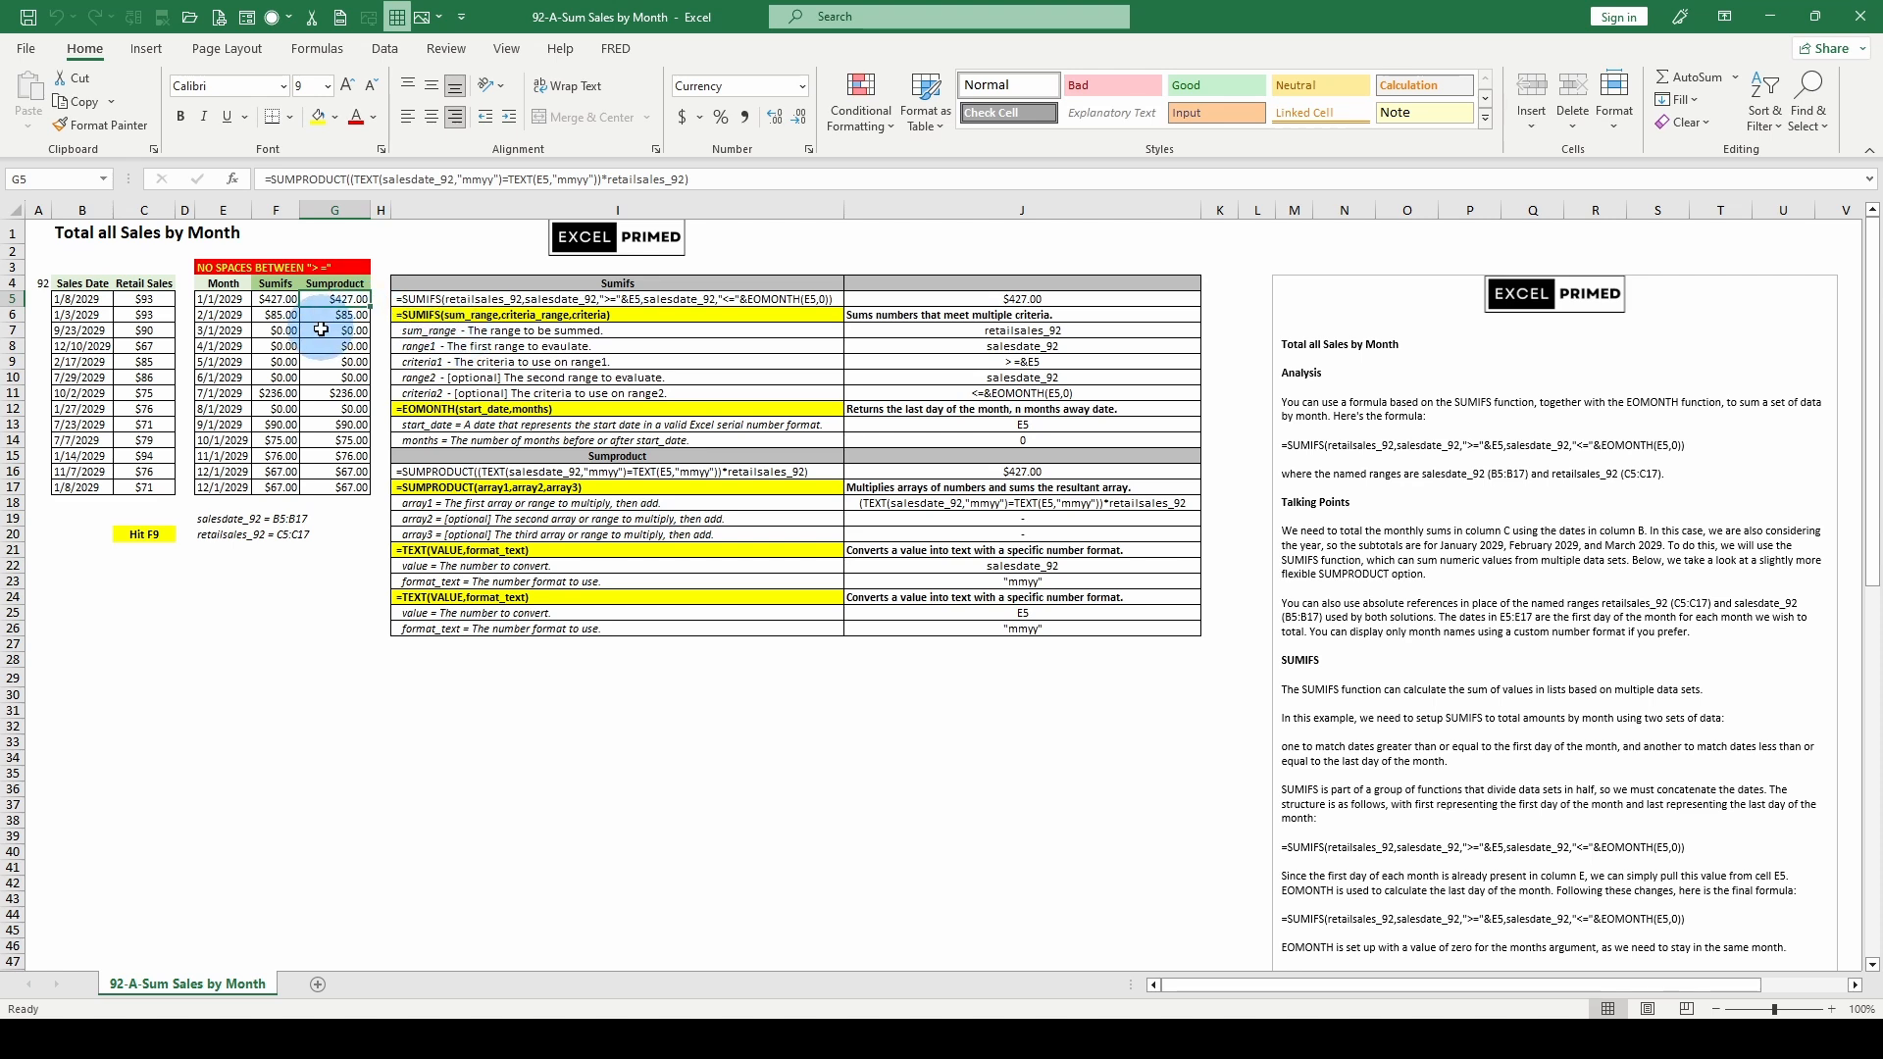
left_click(268, 301)
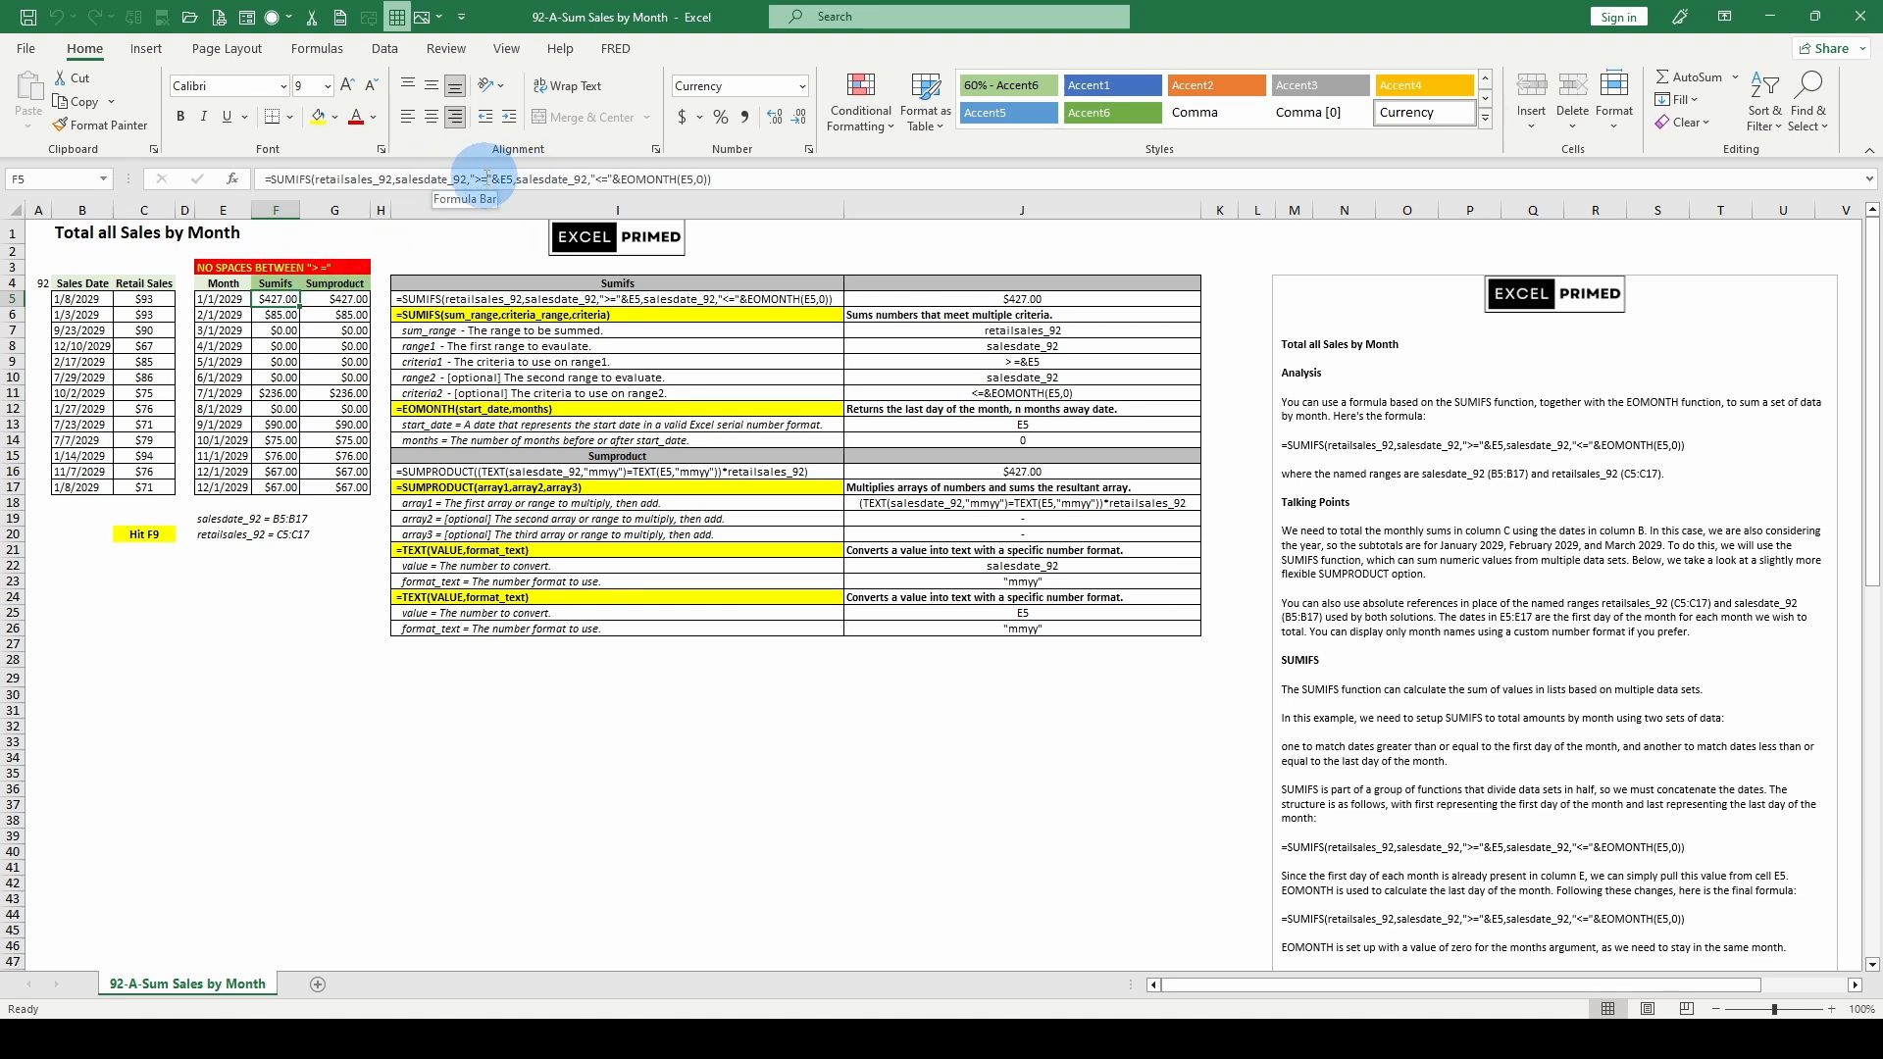
Step: Try adding a space after the <= operator inside the quotes of the SUMIFS formula in F5
left_click(610, 179)
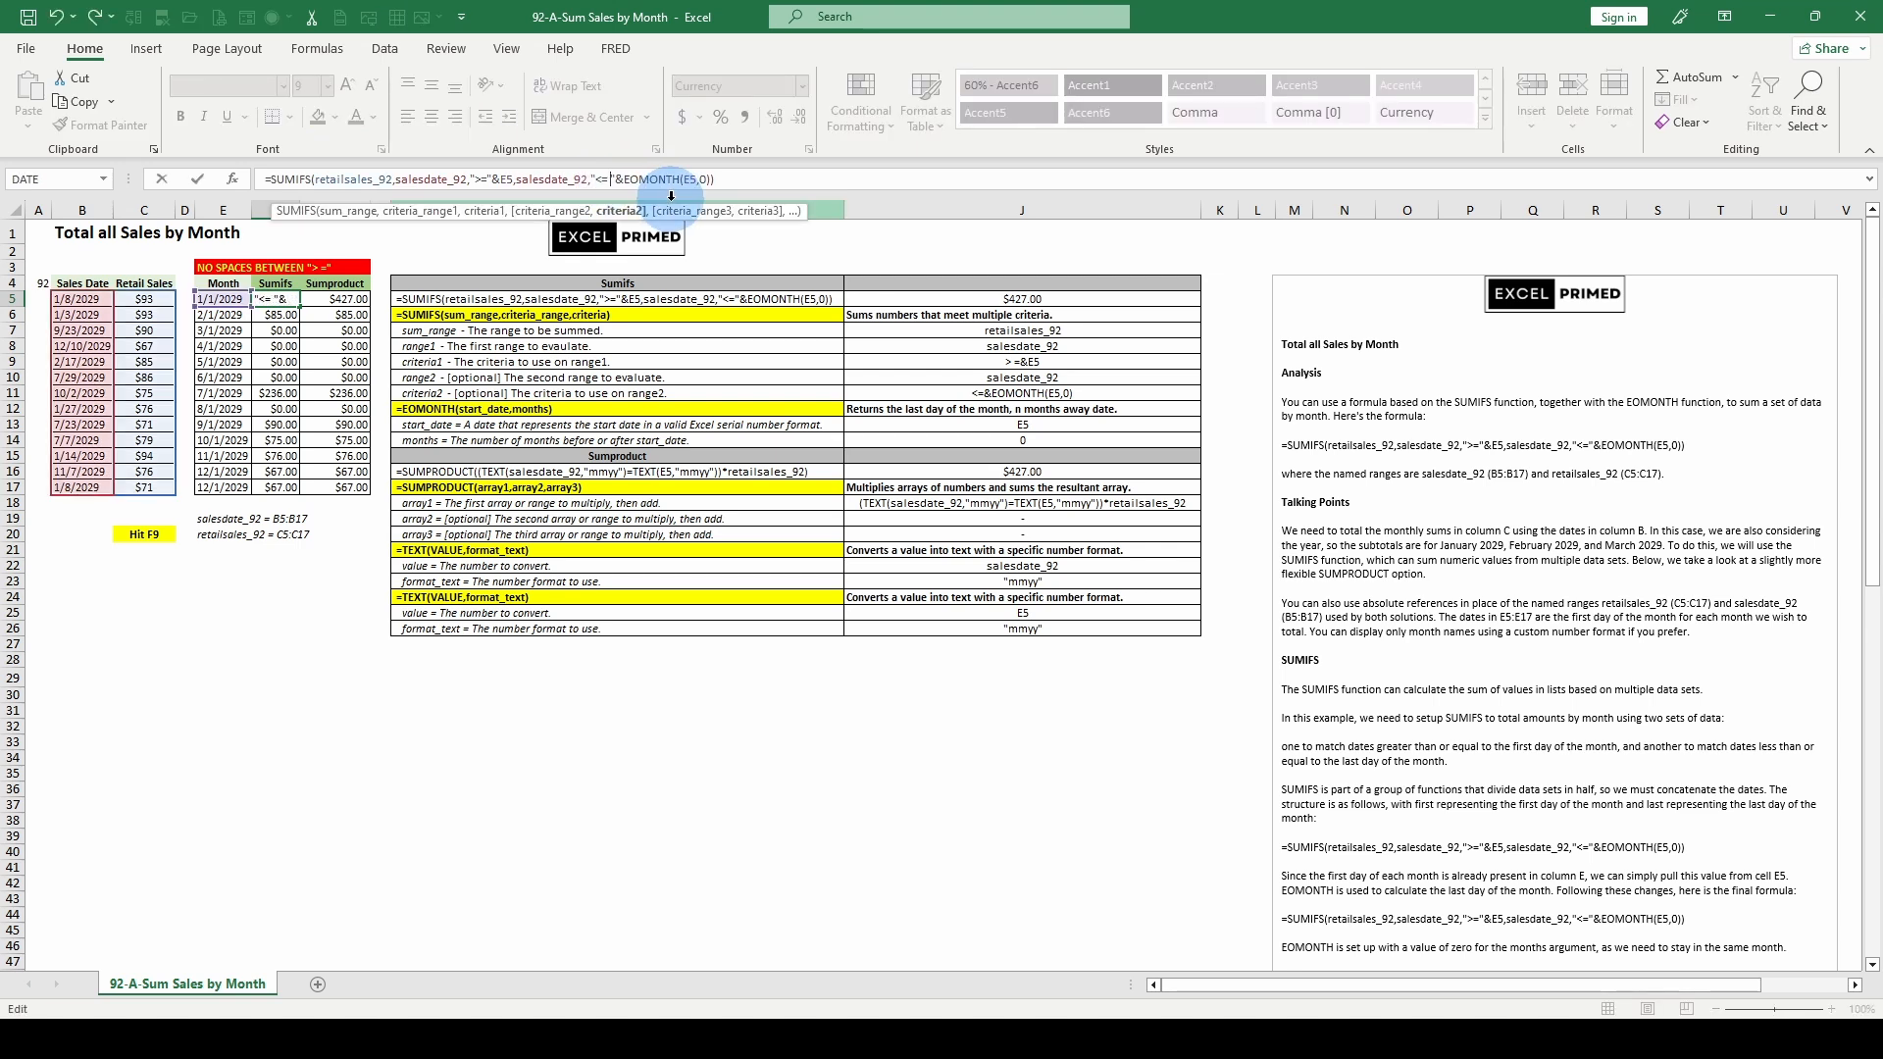
key("Return")
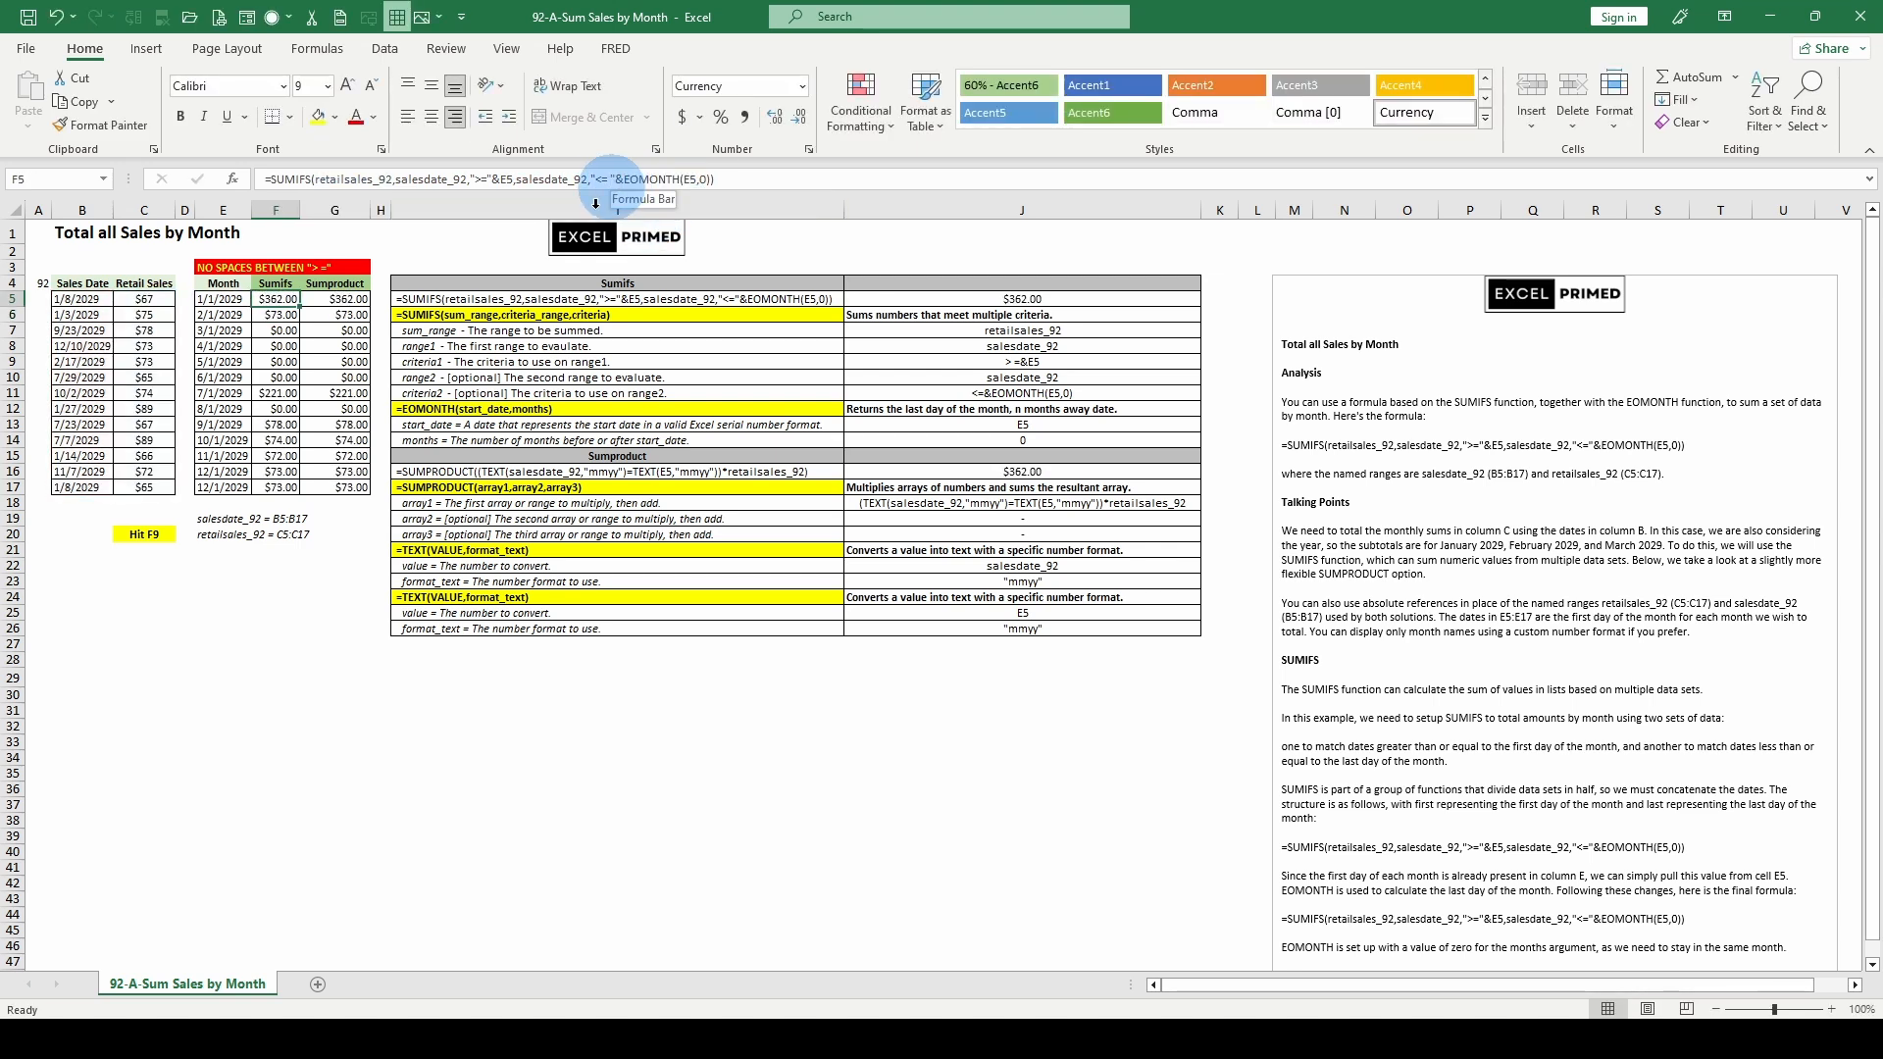
key("Up")
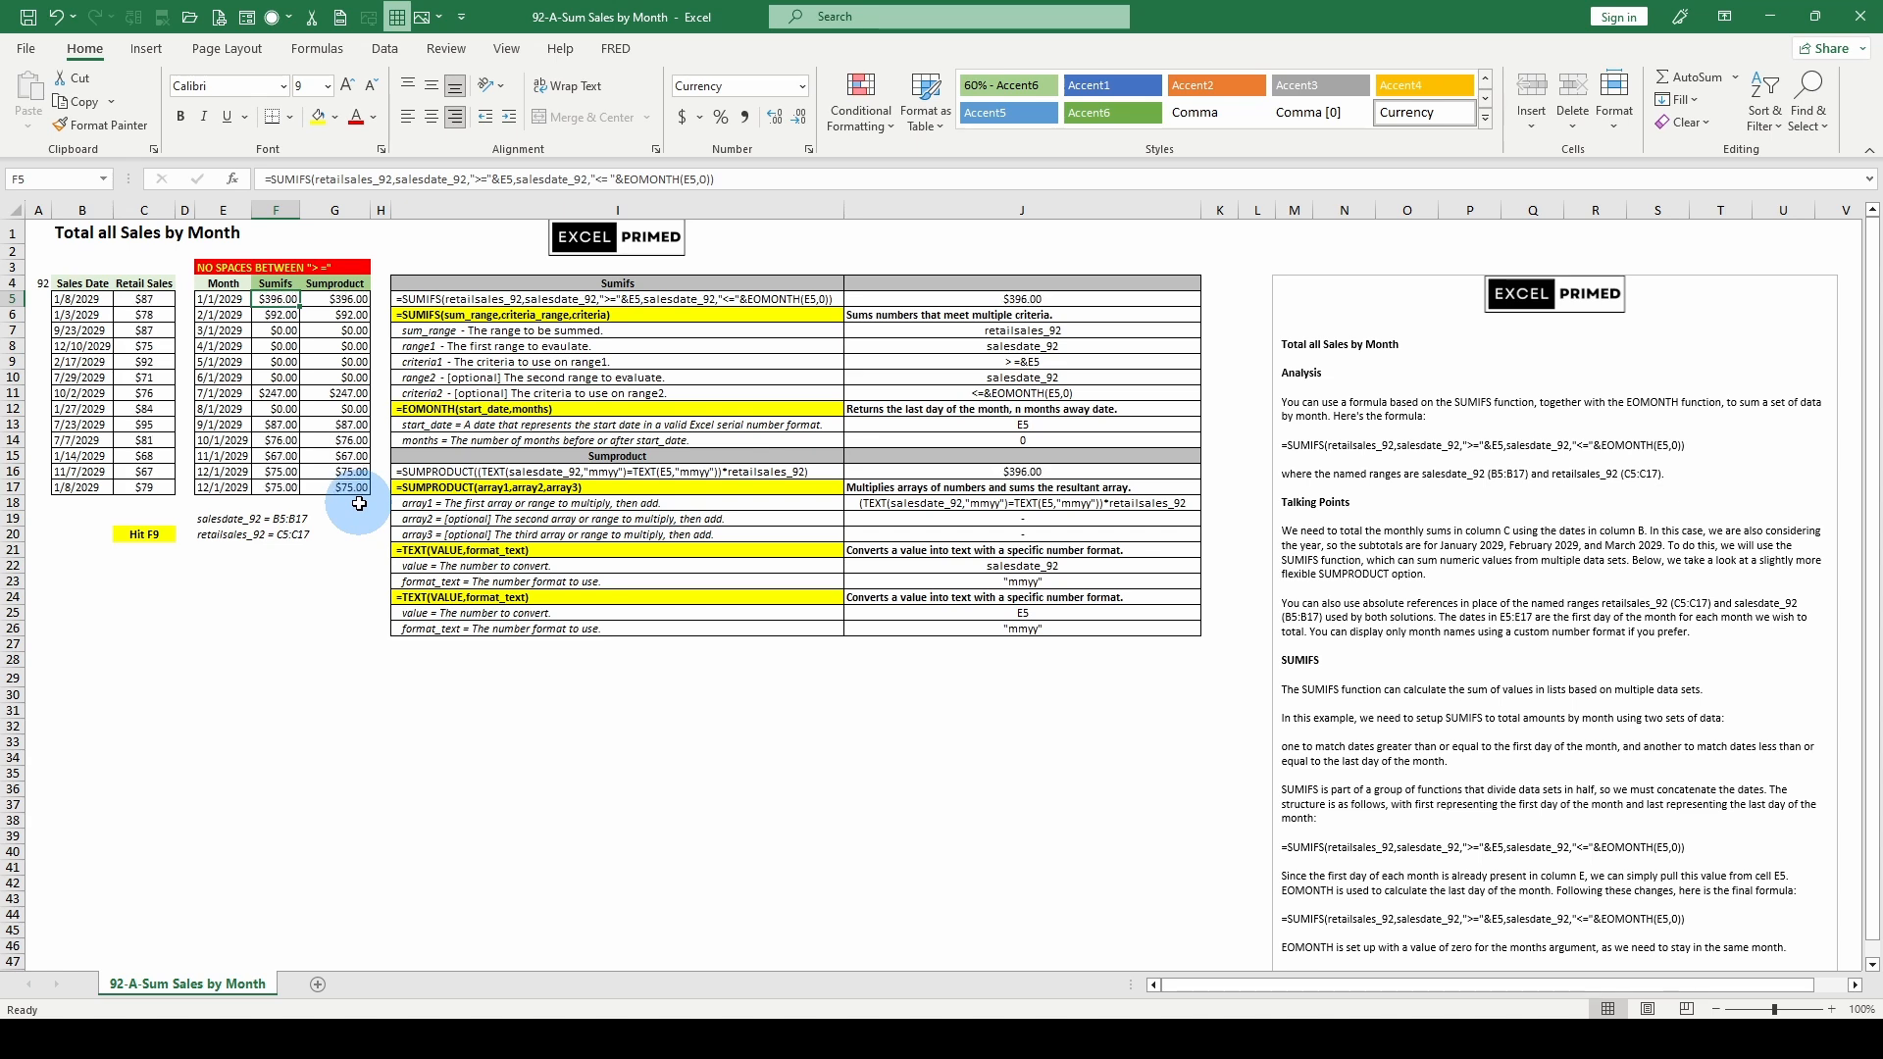
Step: Remove the space after the <= operator in F5's SUMIFS formula and reselect the cell
left_click(610, 178)
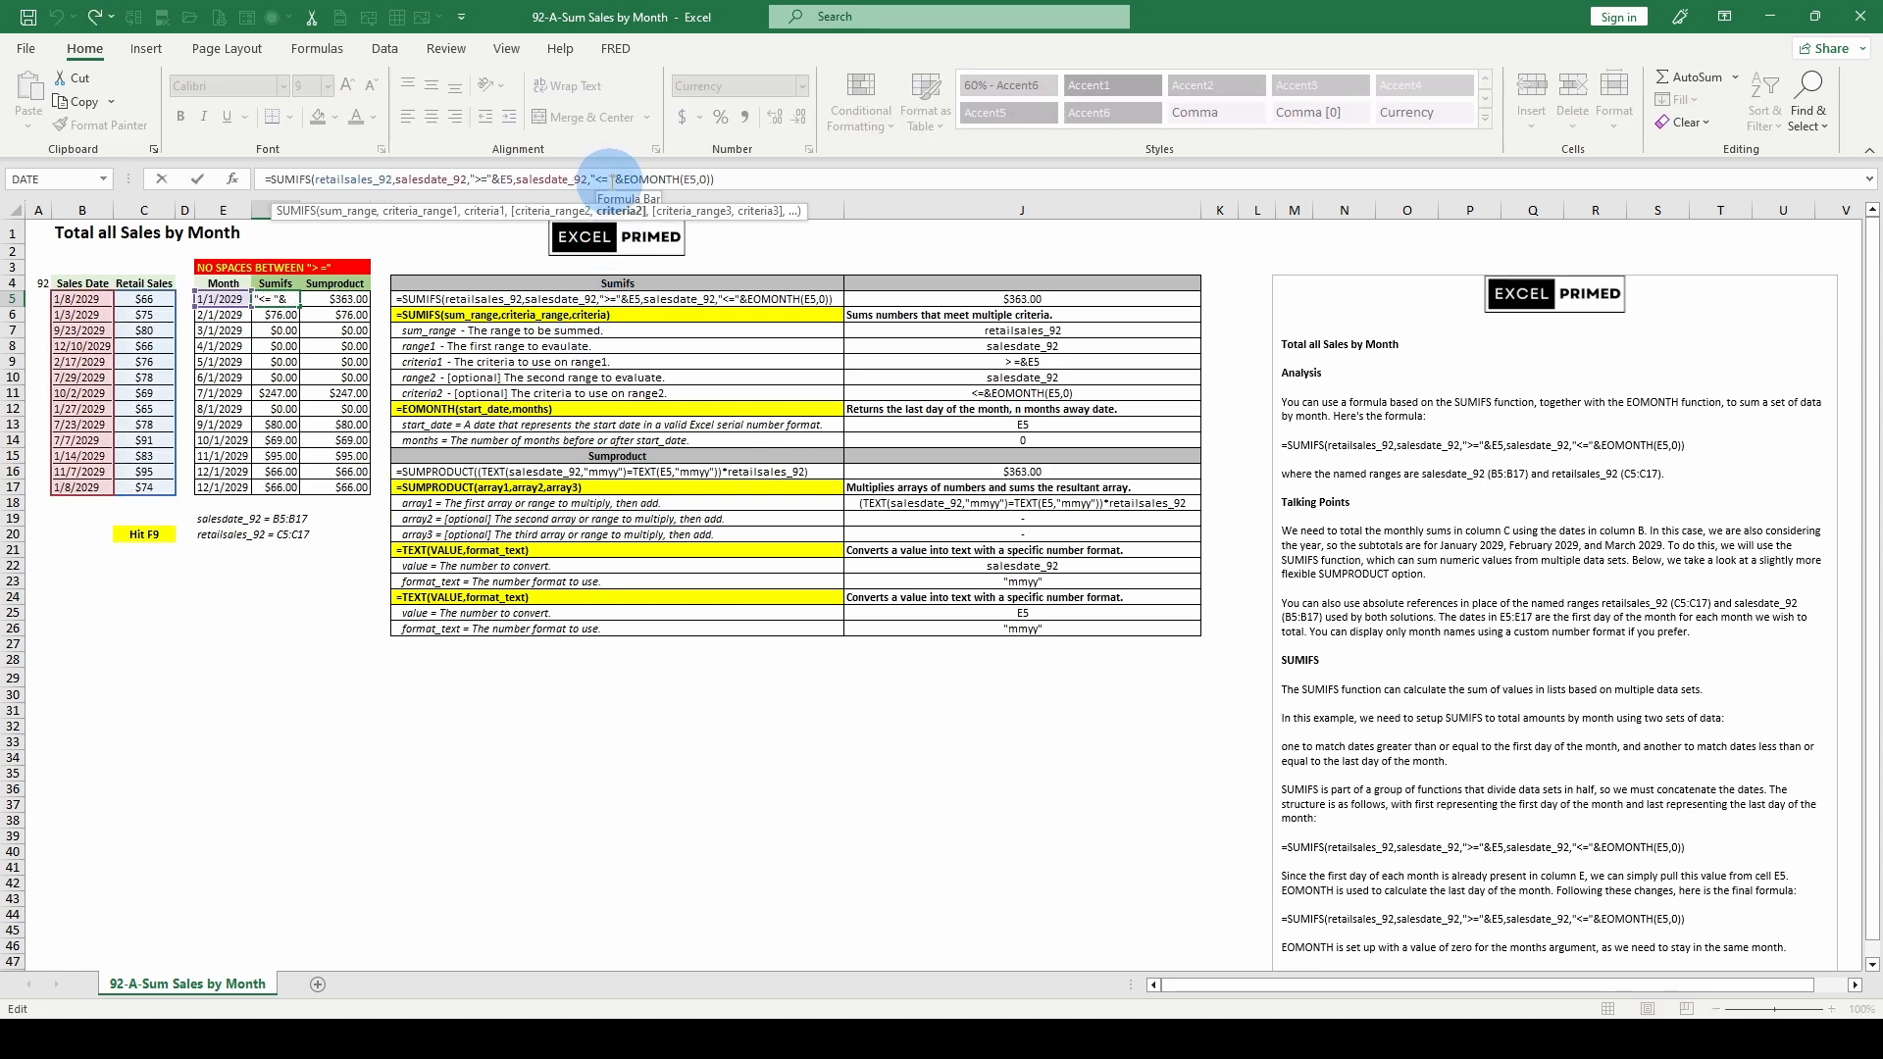
key("BackSpace")
key("Return")
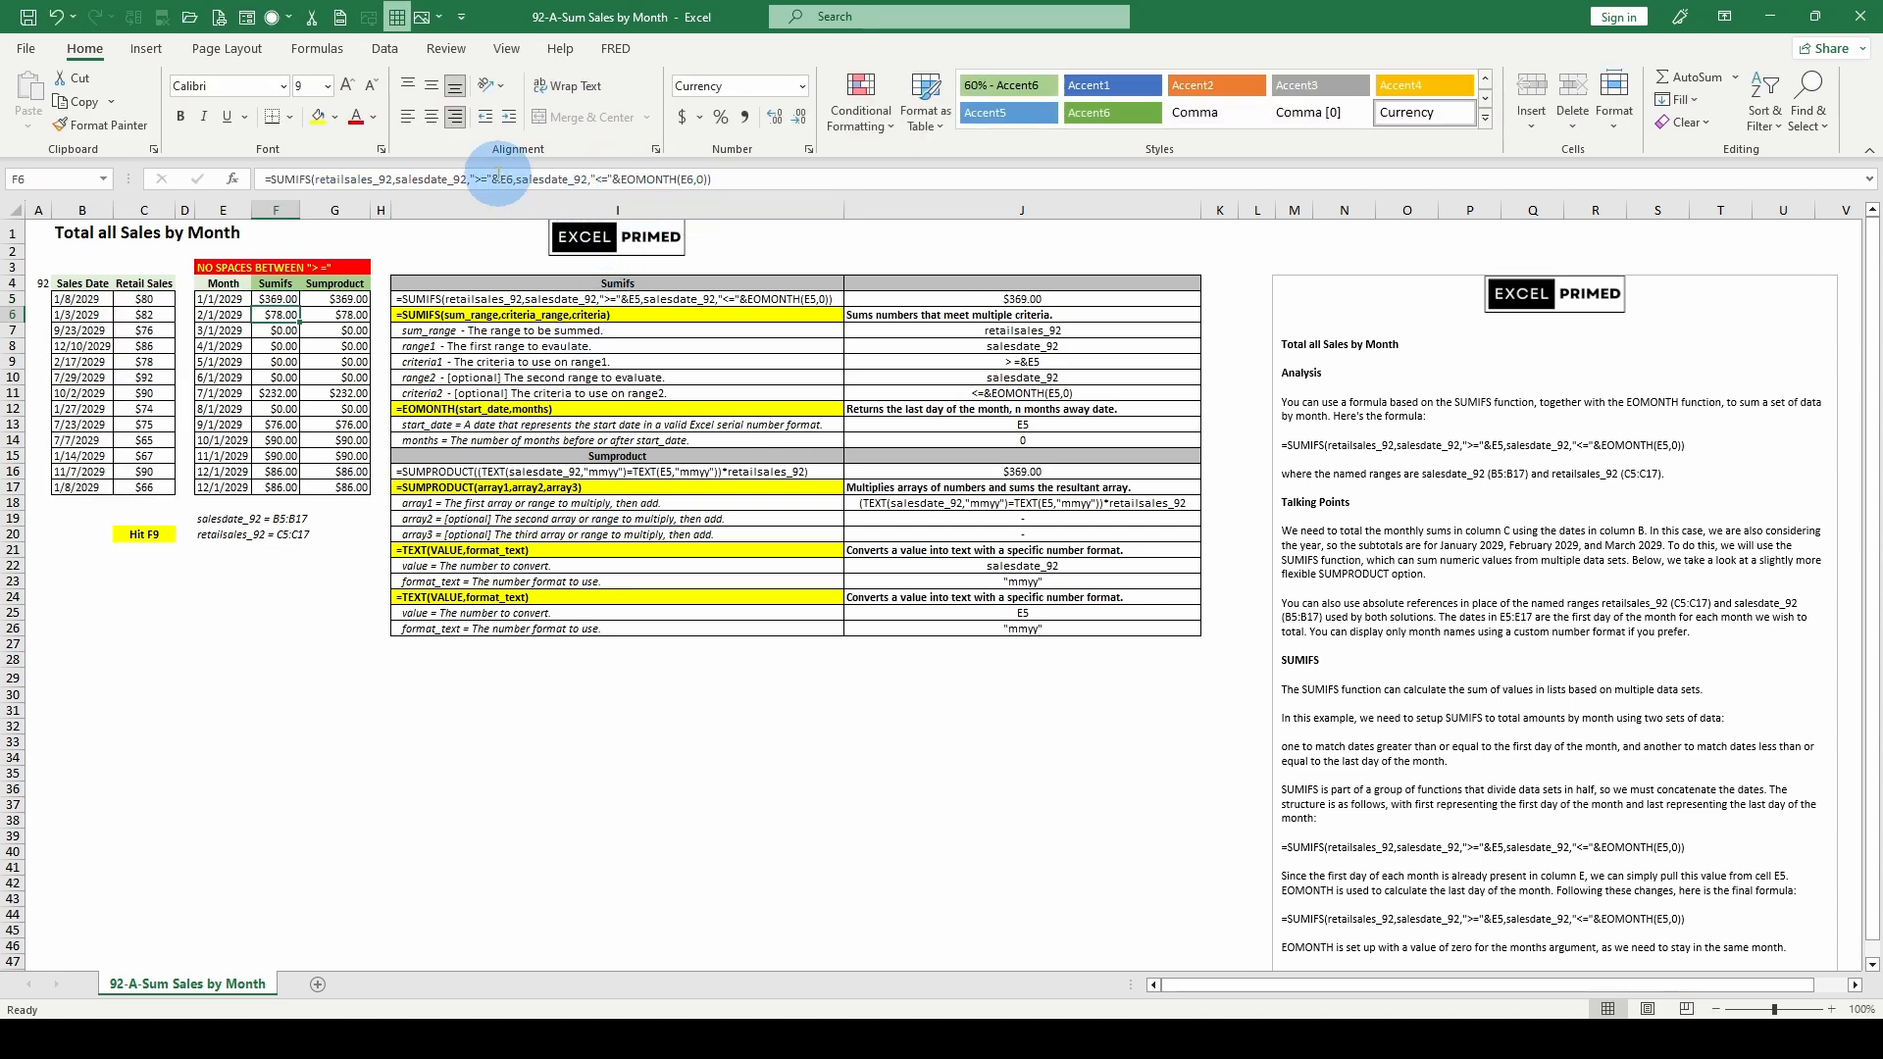
key("Down")
left_click(276, 301)
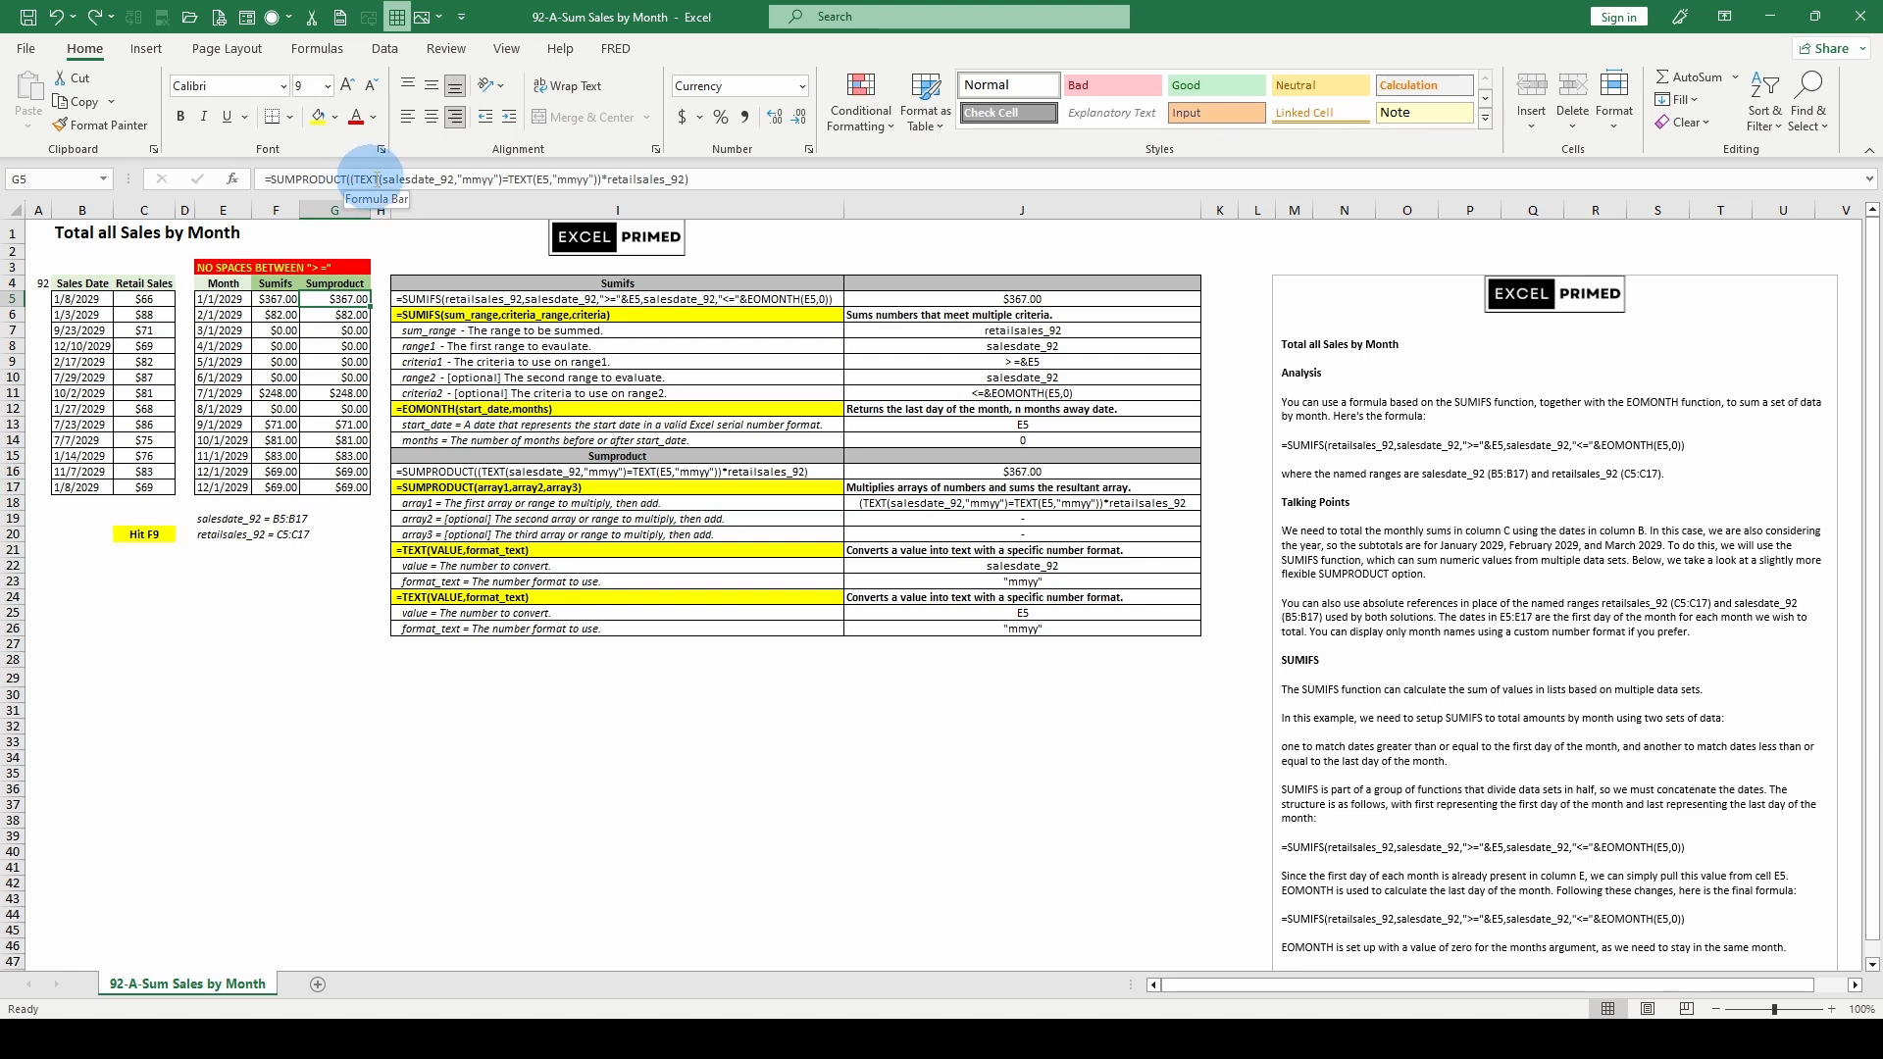
Step: Evaluate TEXT(salesdate_92,"mmyy") and TEXT(E5,"mmyy") in place within the SUMPRODUCT formula in G5
left_click_drag(354, 180, 502, 179)
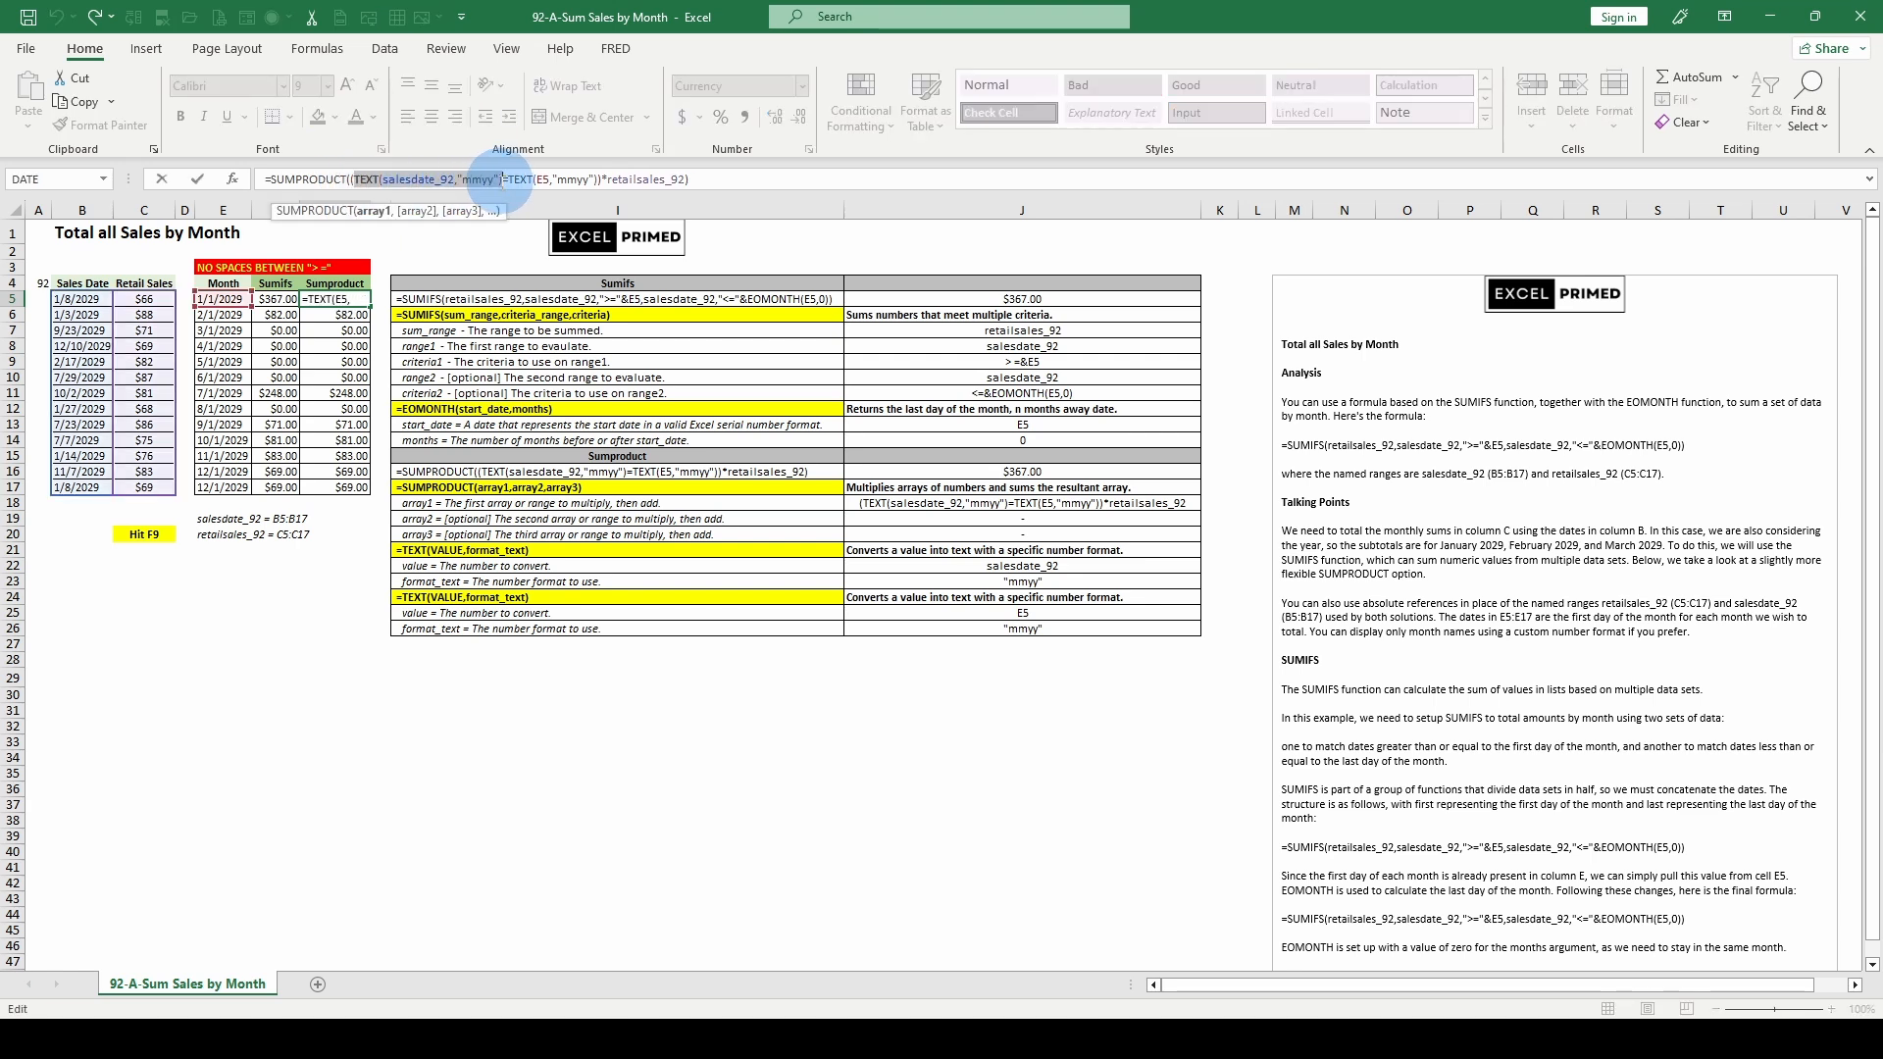
key("F9")
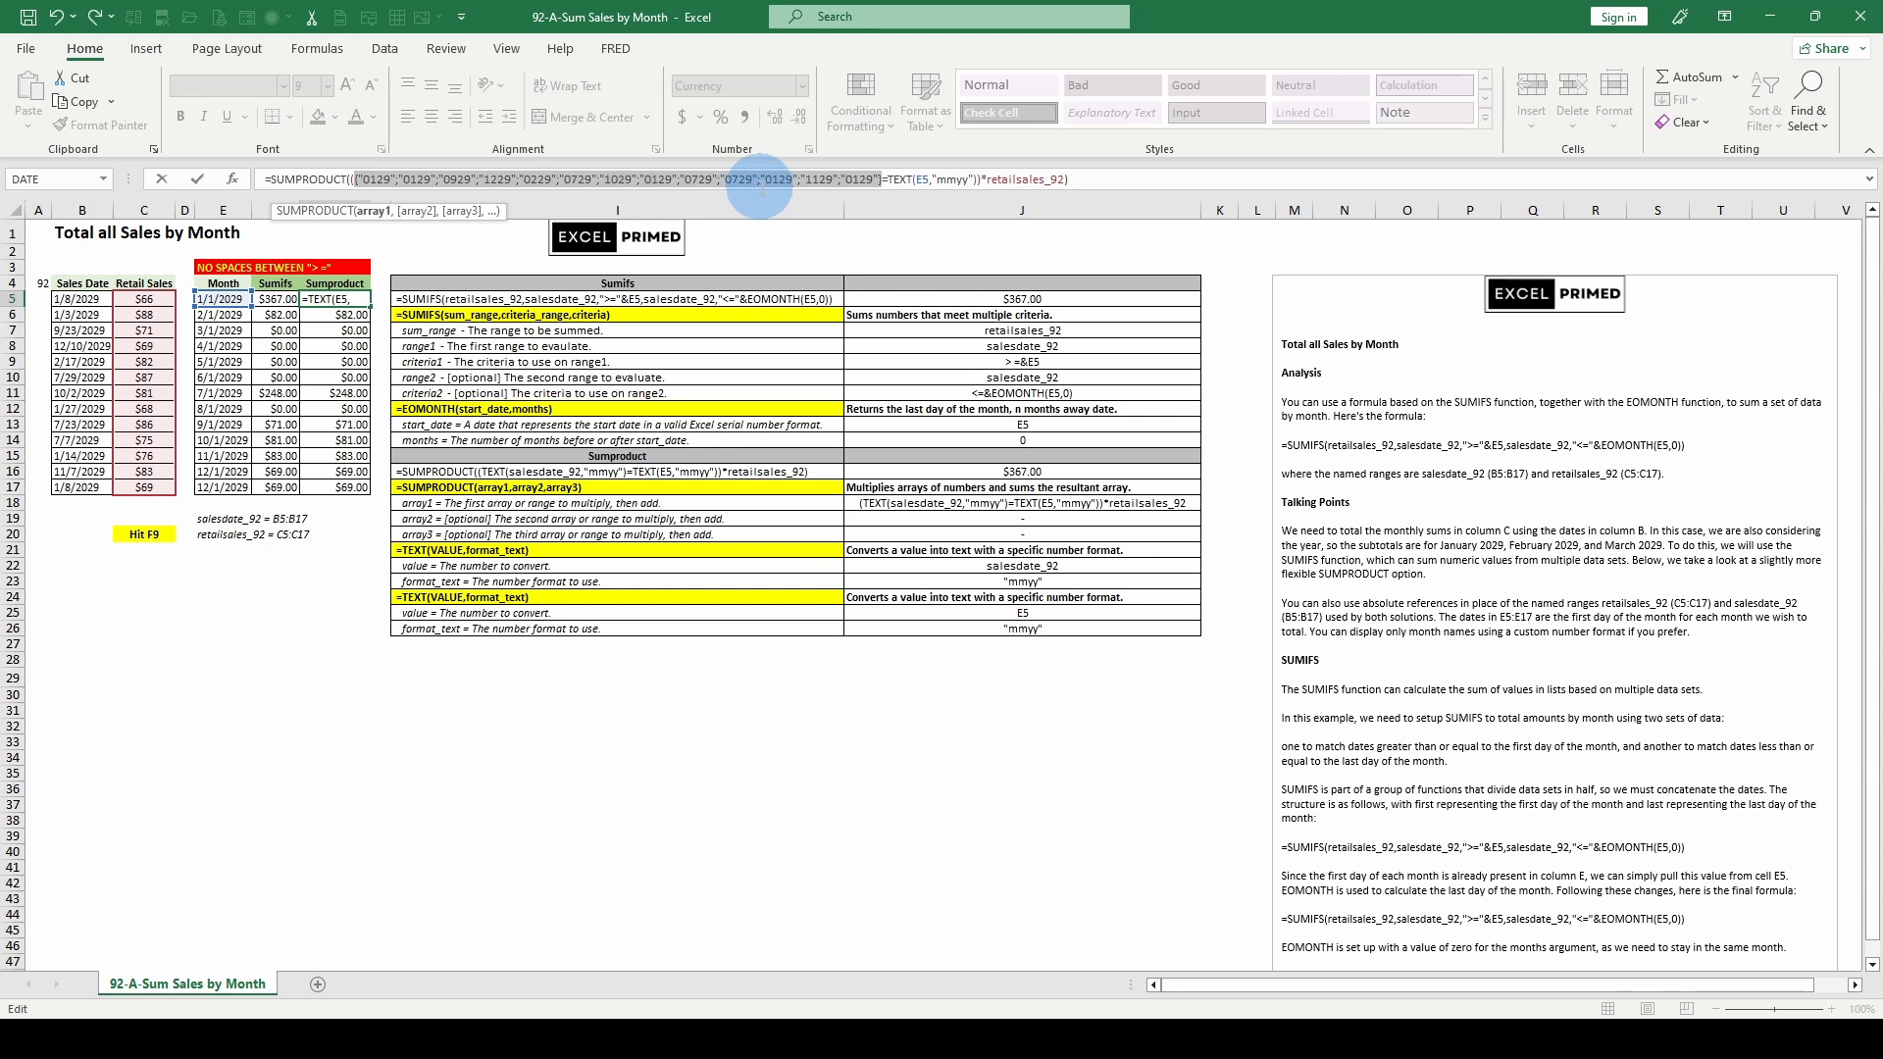
left_click_drag(888, 179, 977, 180)
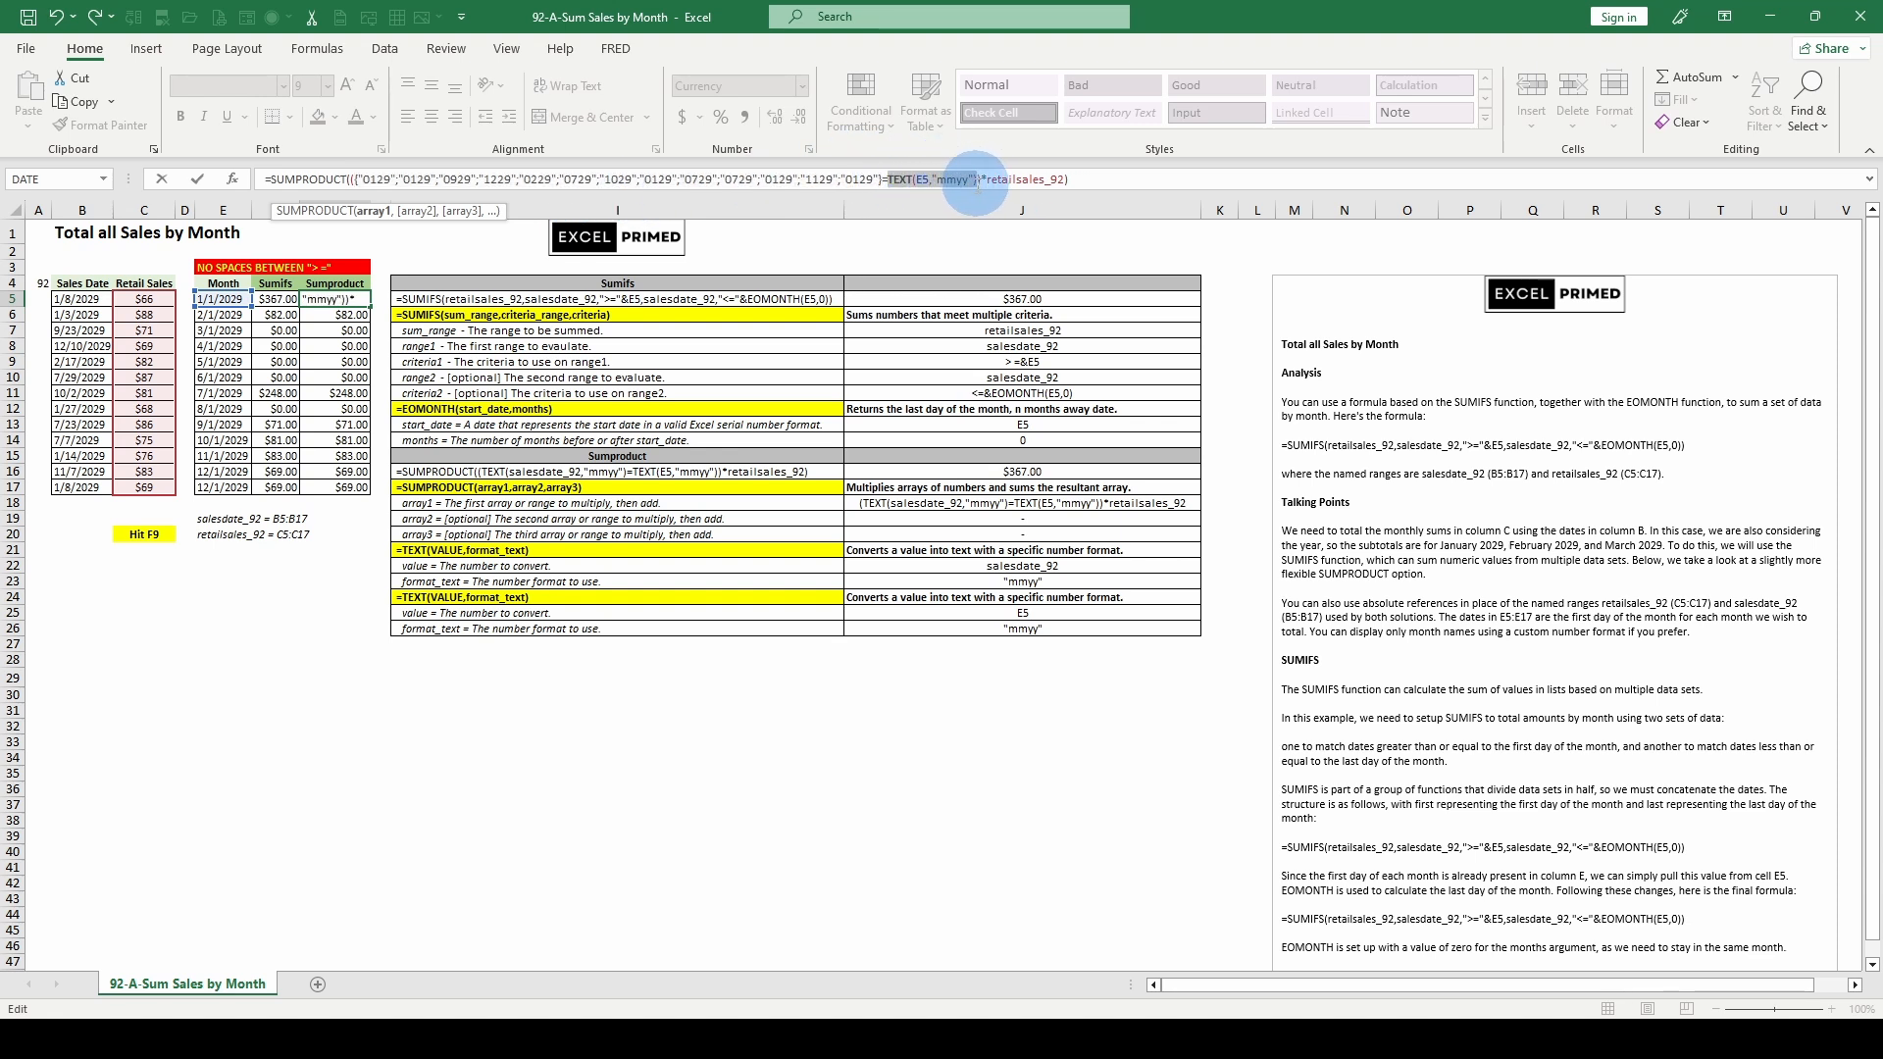
key("F9")
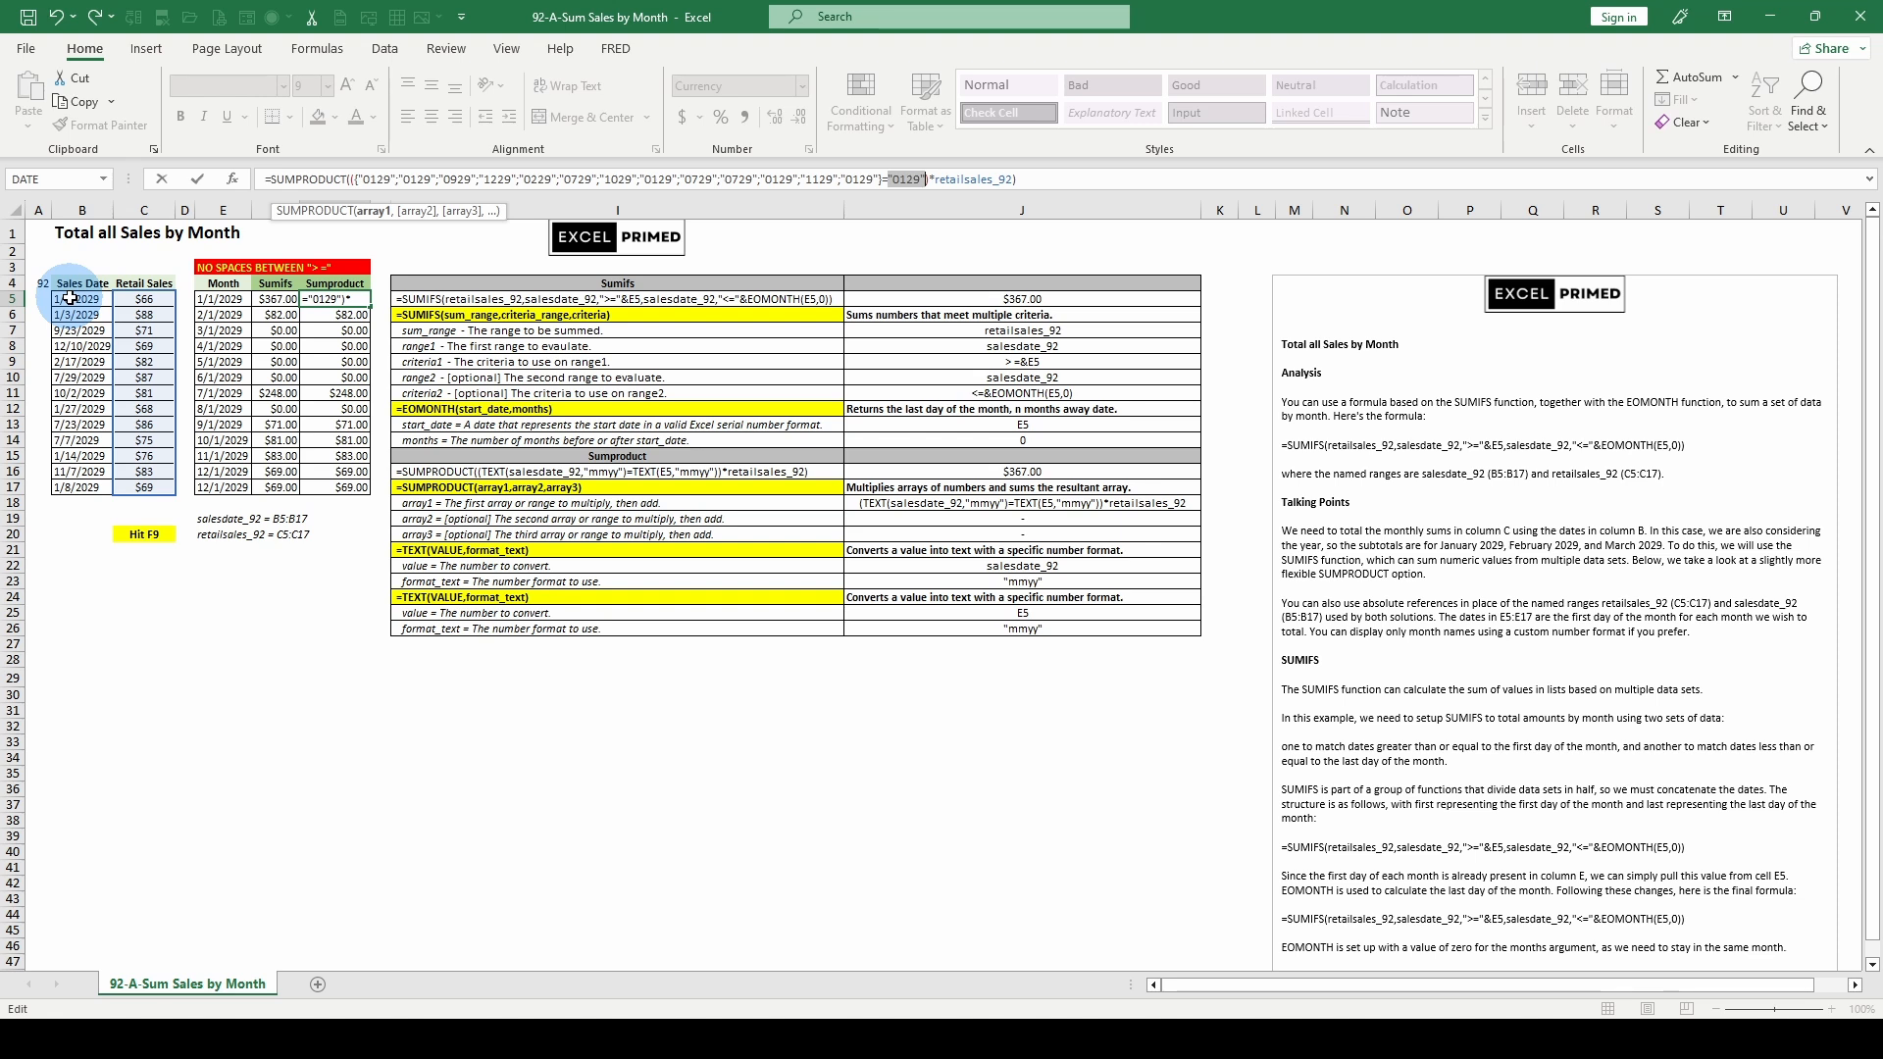
left_click_drag(70, 298, 62, 310)
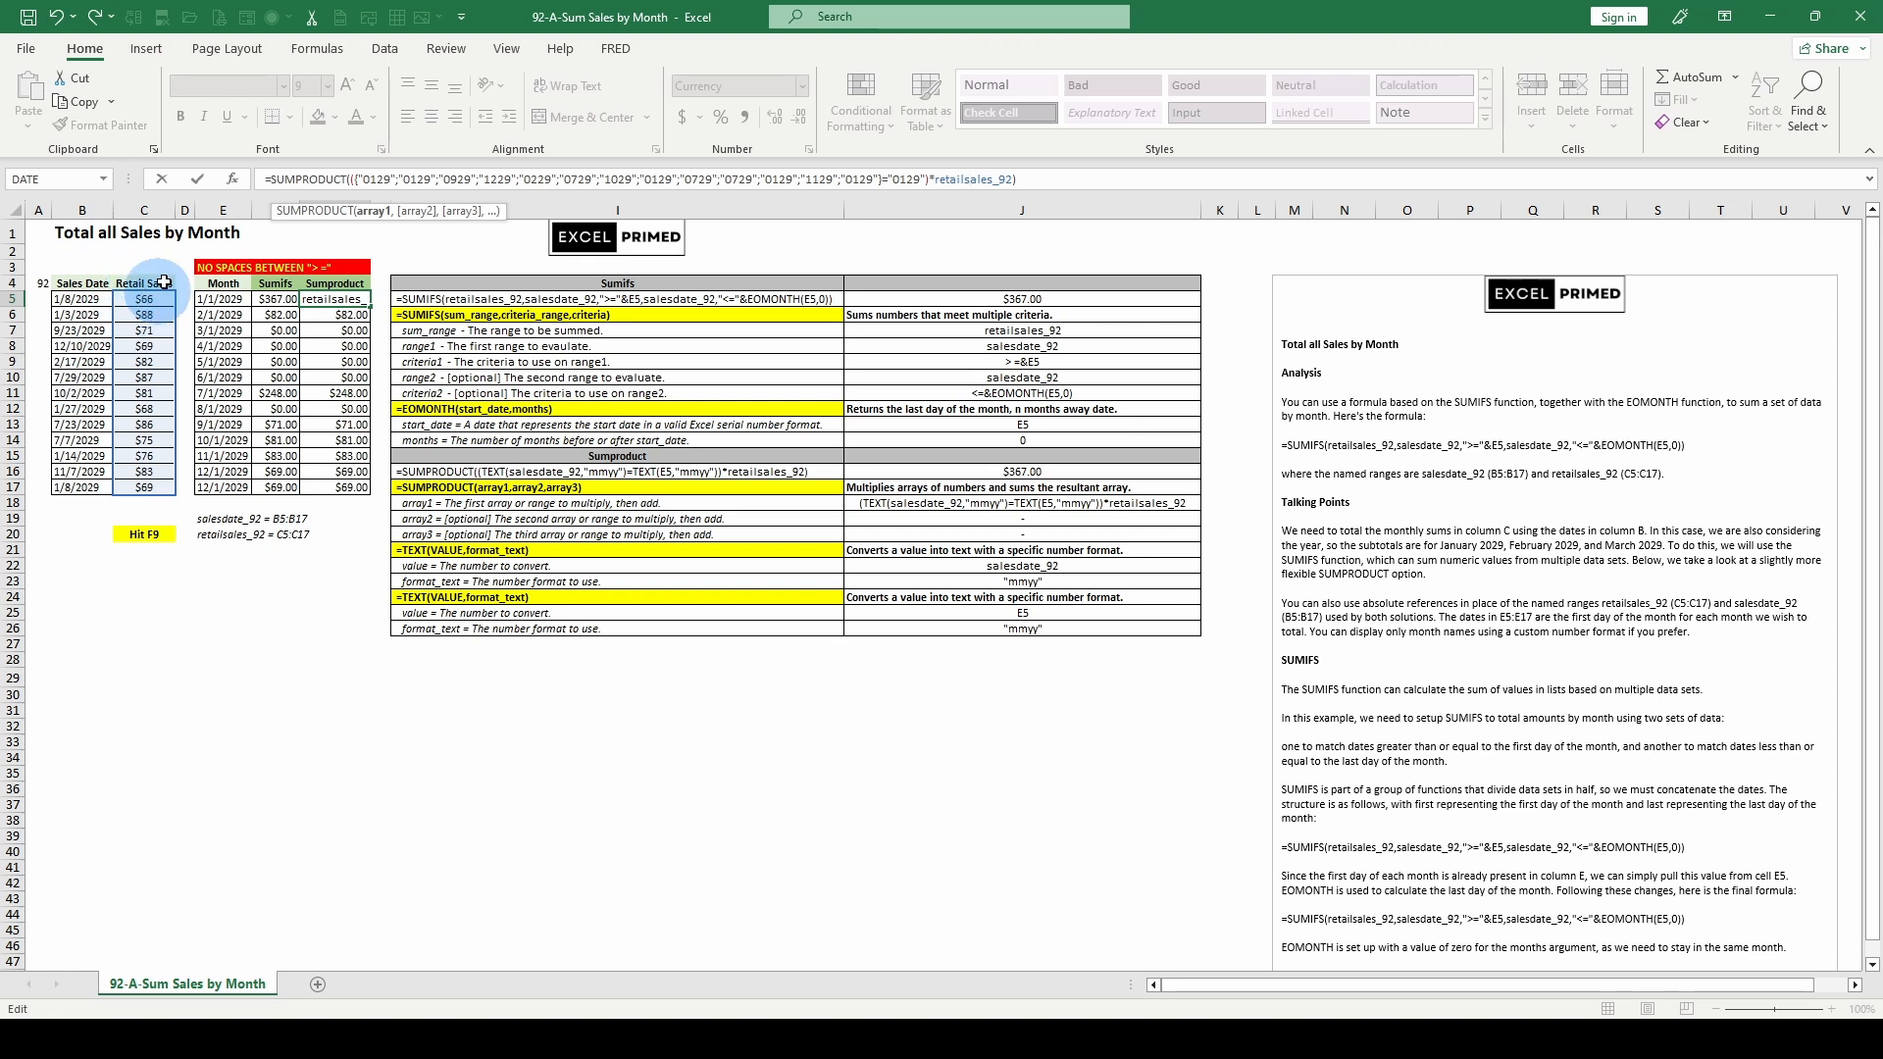
Step: Evaluate the entire array1 argument of G5's SUMPRODUCT formula in place, then discard the edits to restore the original formula
left_click(357, 179)
left_click(378, 218)
key("F9")
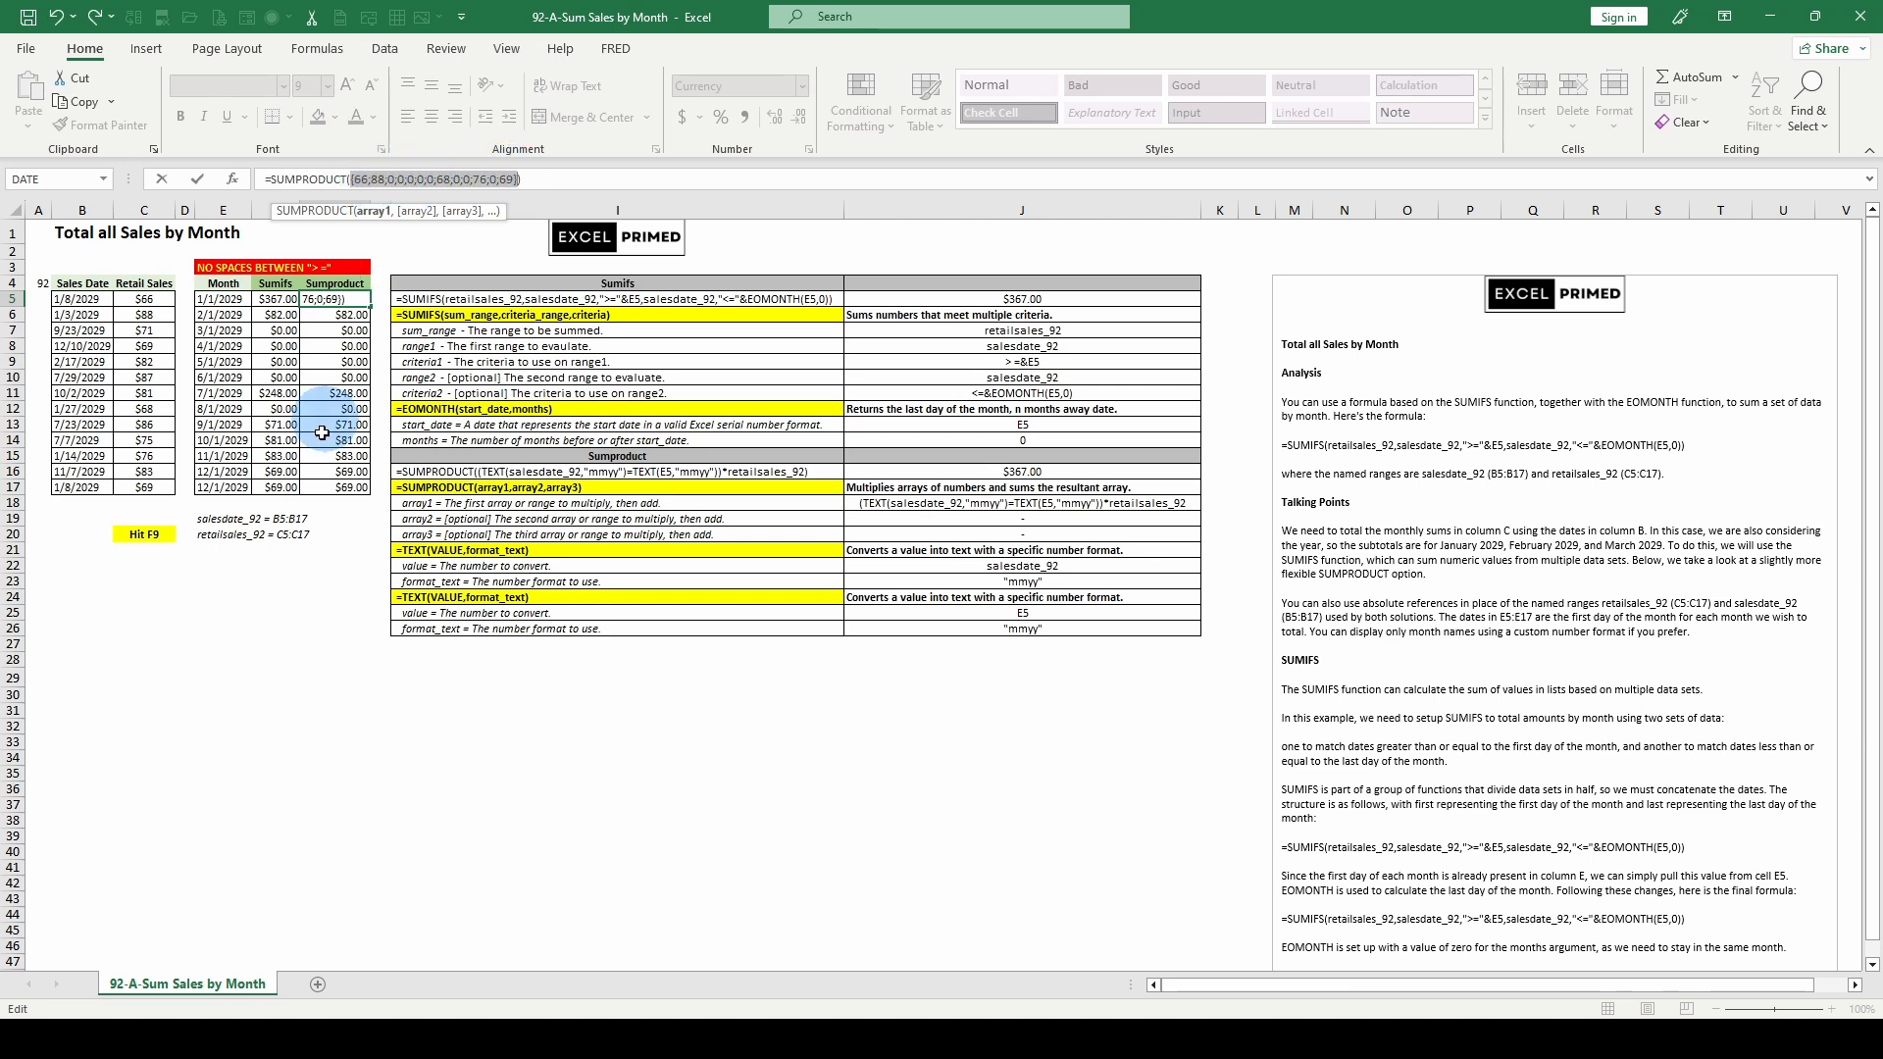
key("Escape")
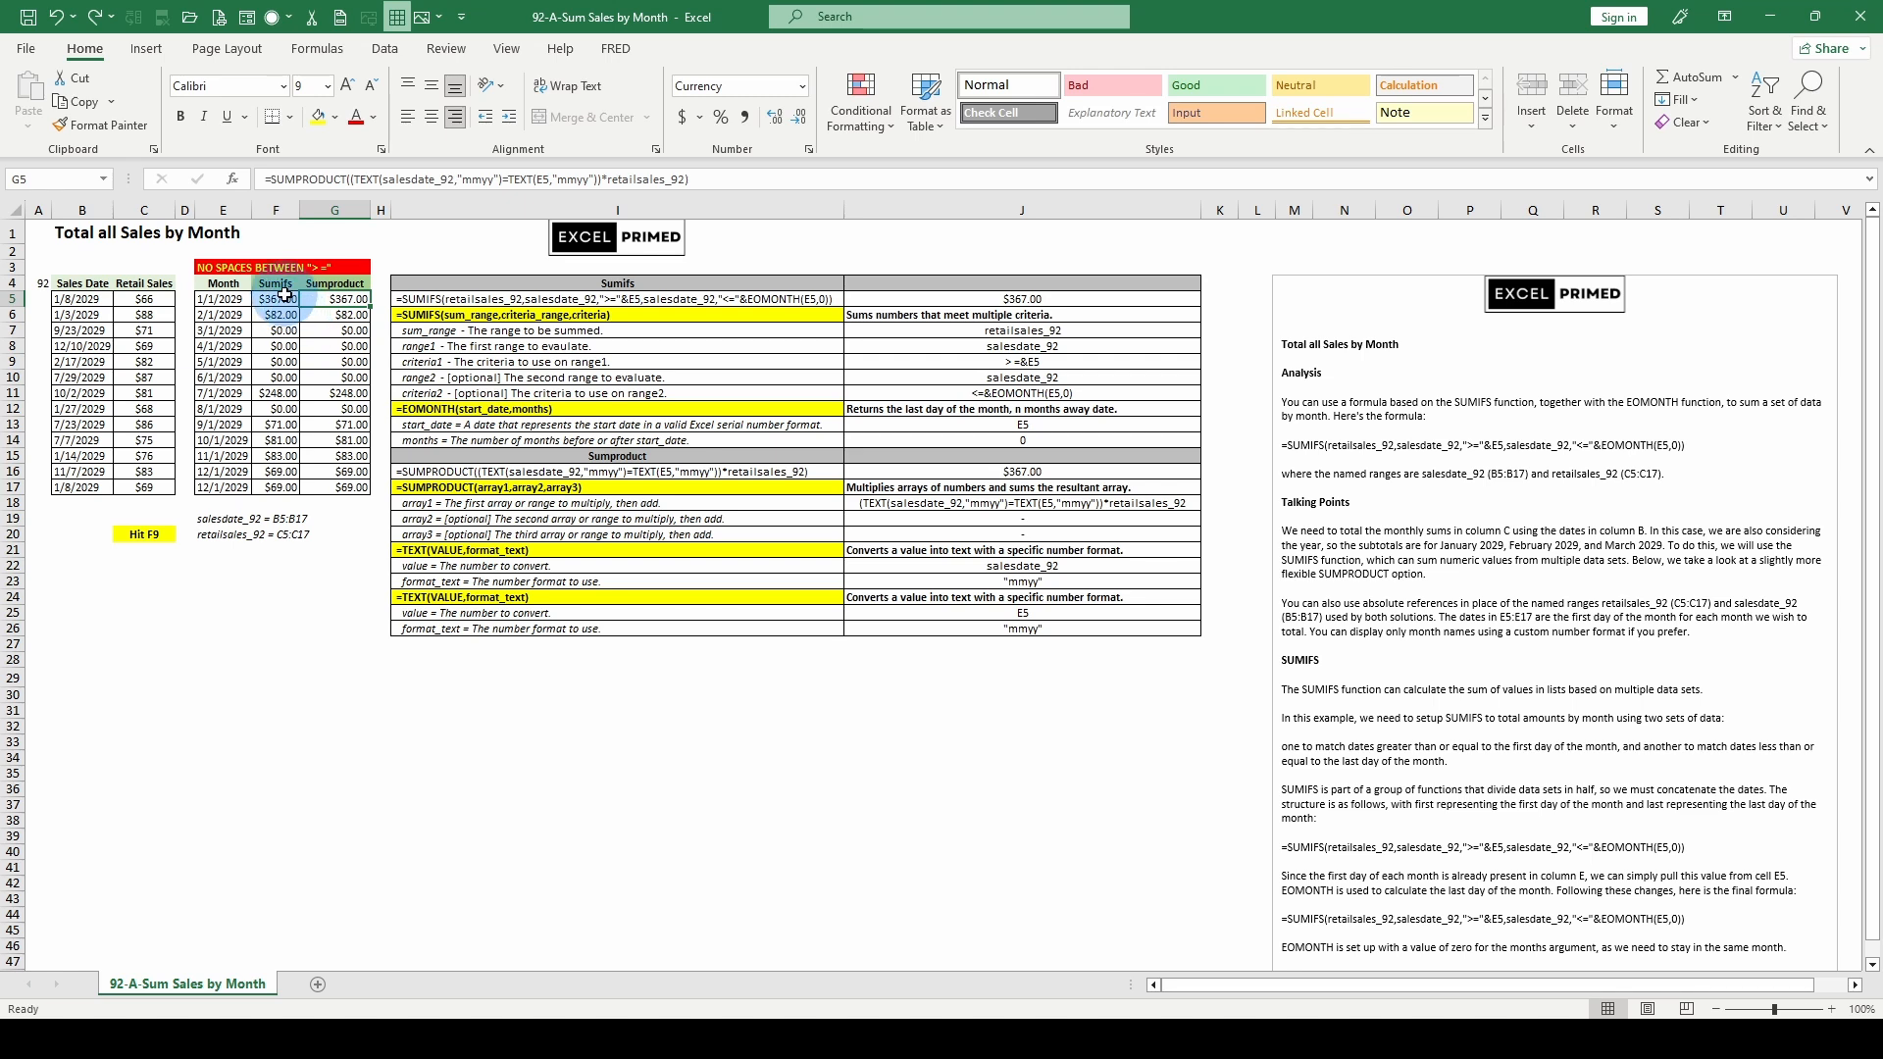
Step: Evaluate the sum_range argument retailsales_92 in place within the SUMIFS formula in F5
left_click(285, 299)
left_click(333, 178)
left_click(338, 211)
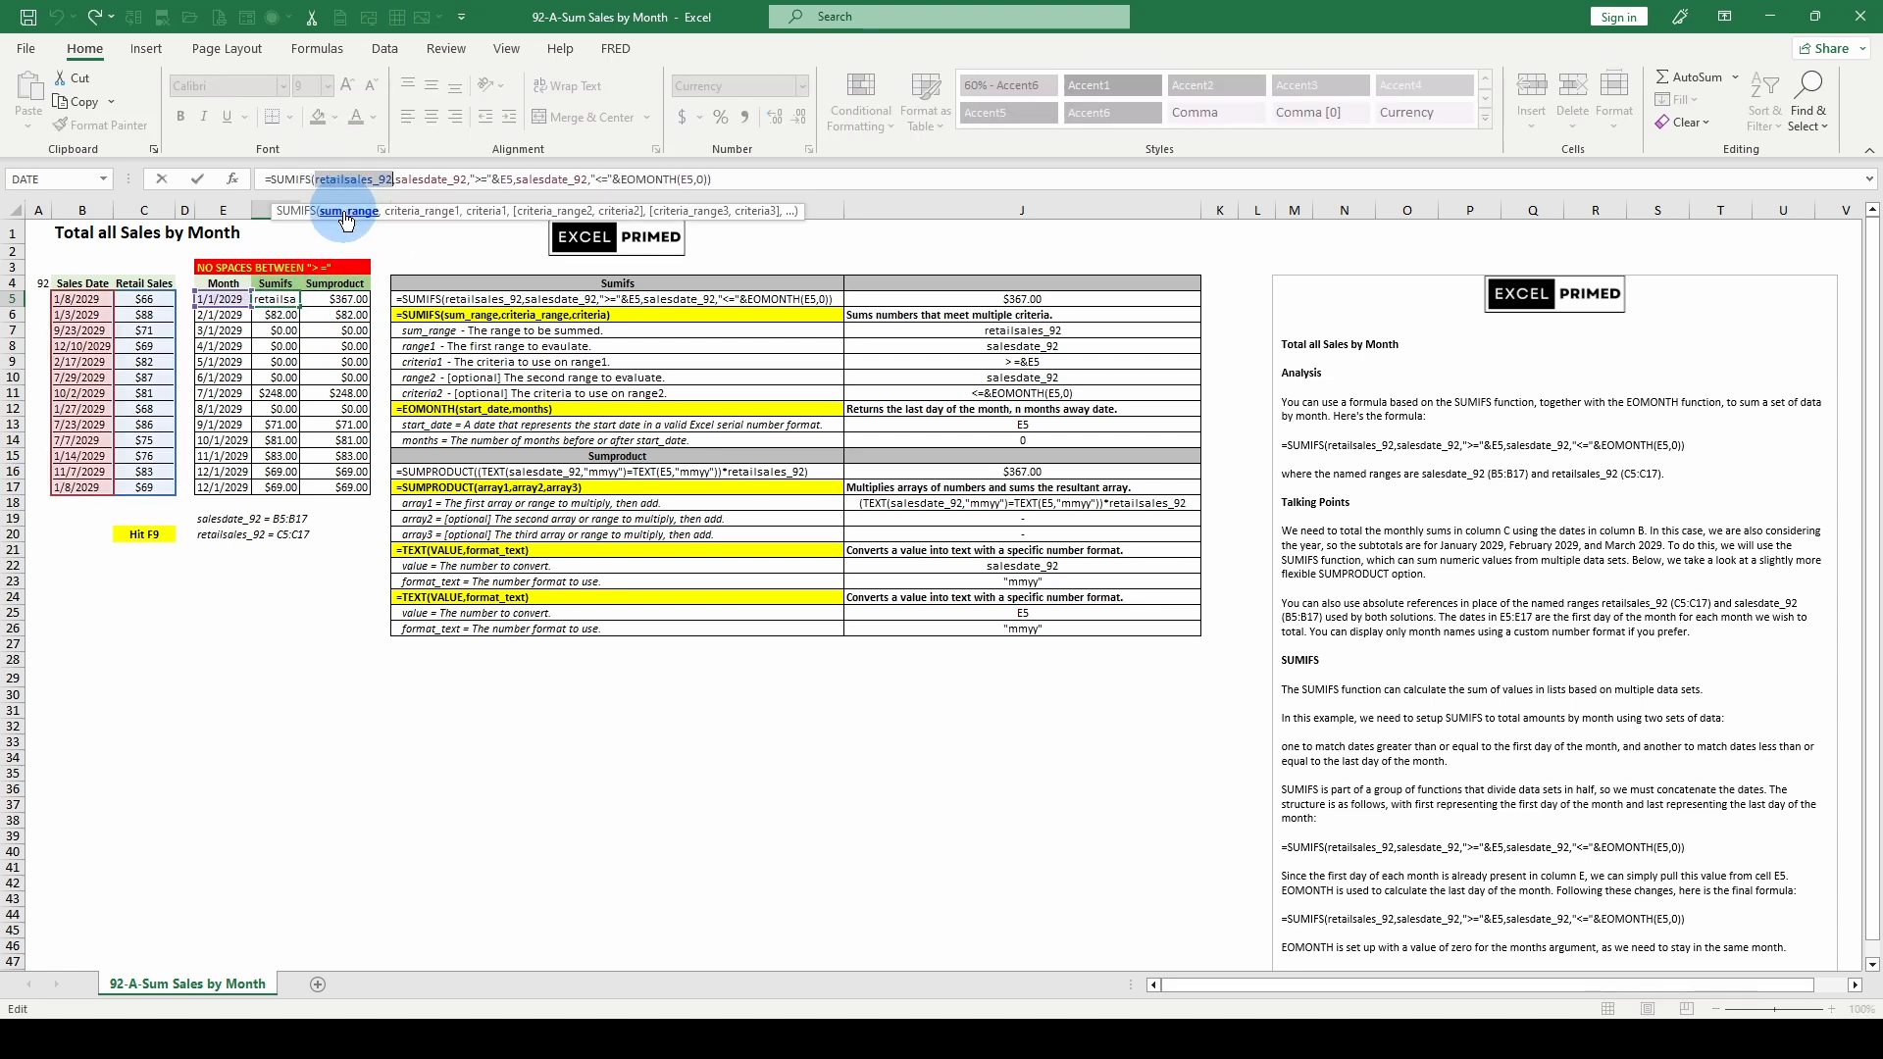
left_click(417, 216)
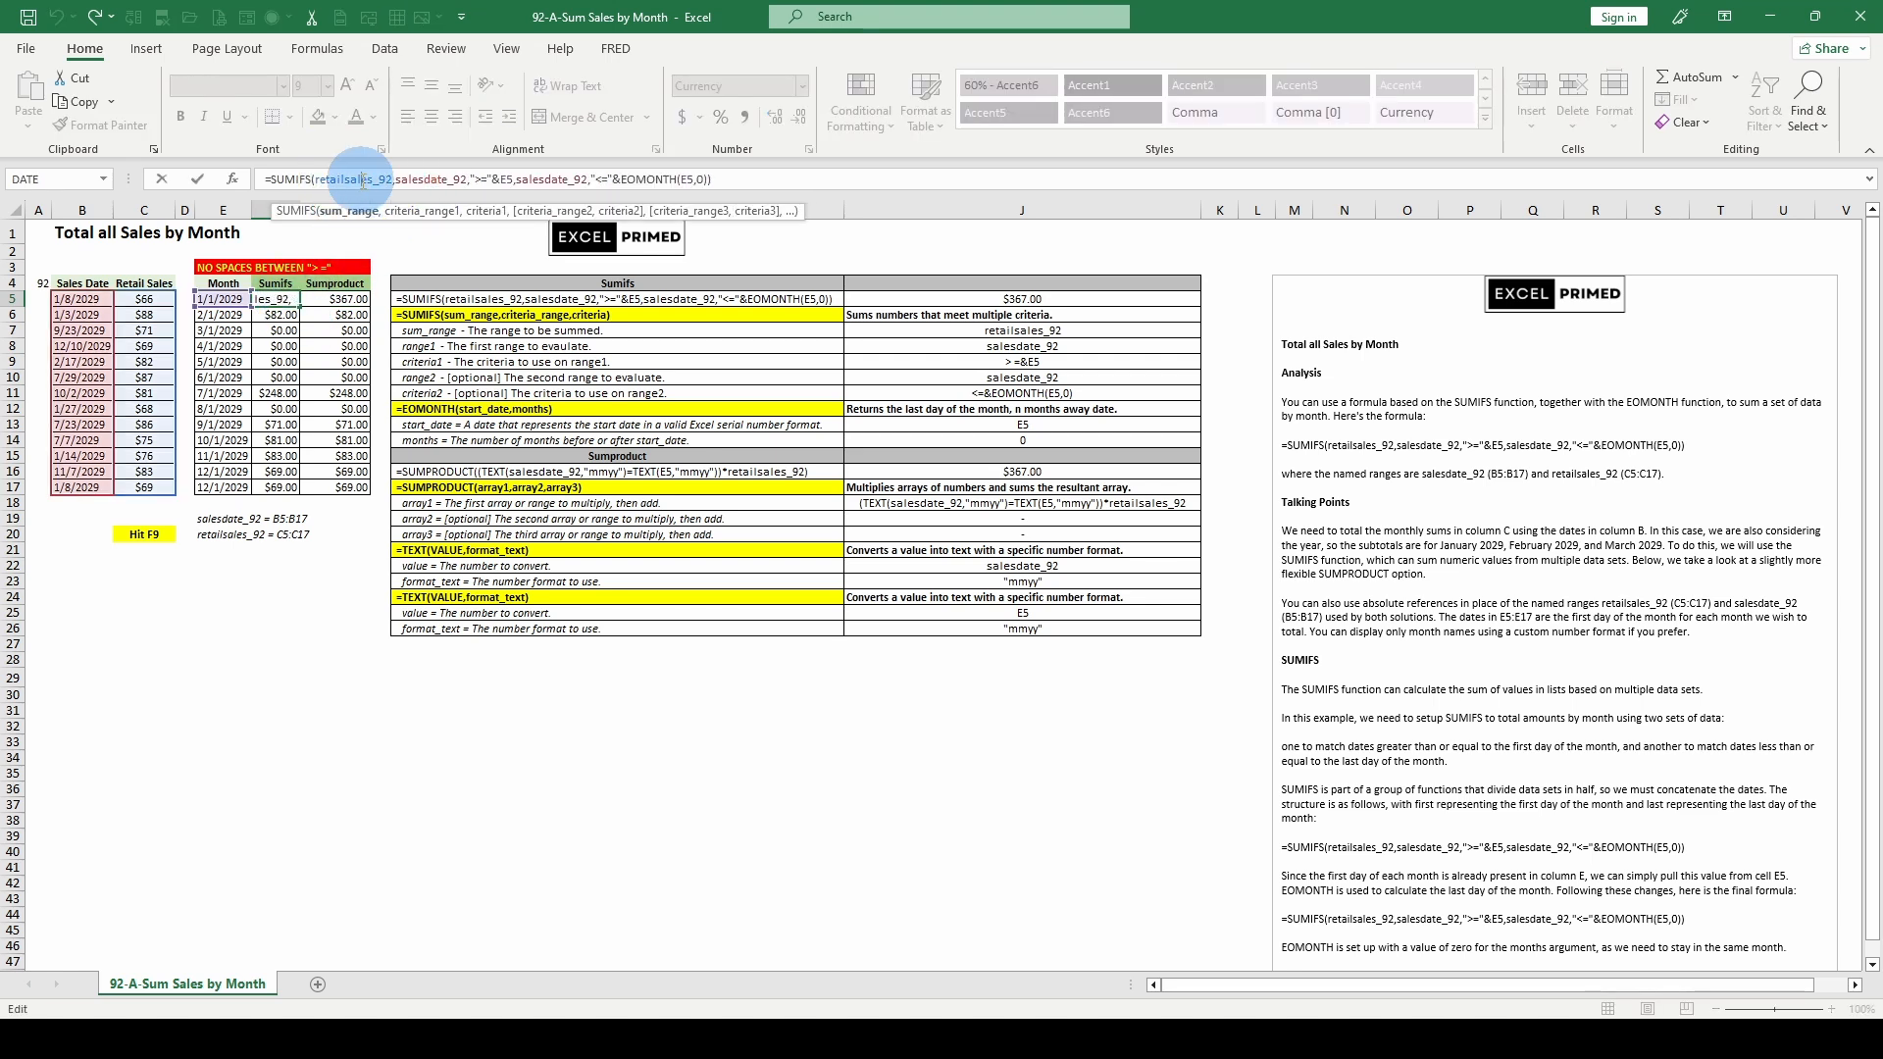
left_click(343, 212)
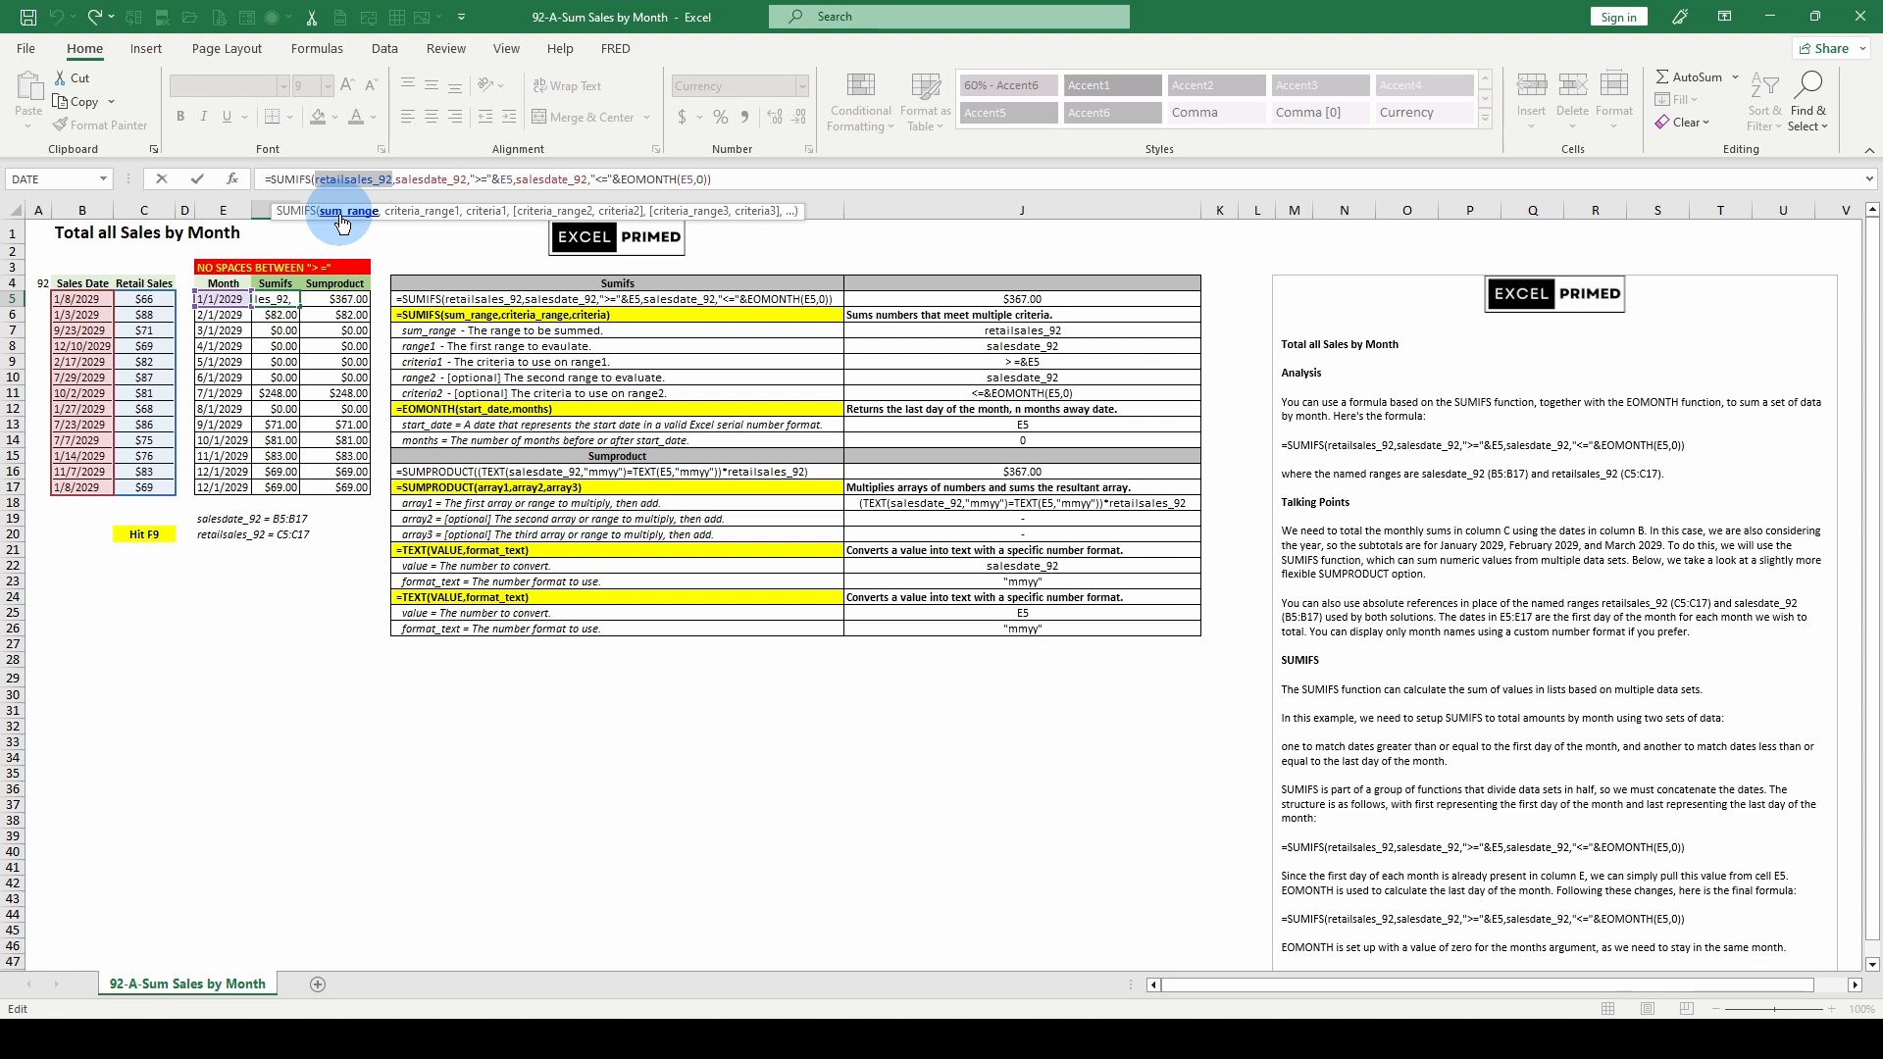
key("F9")
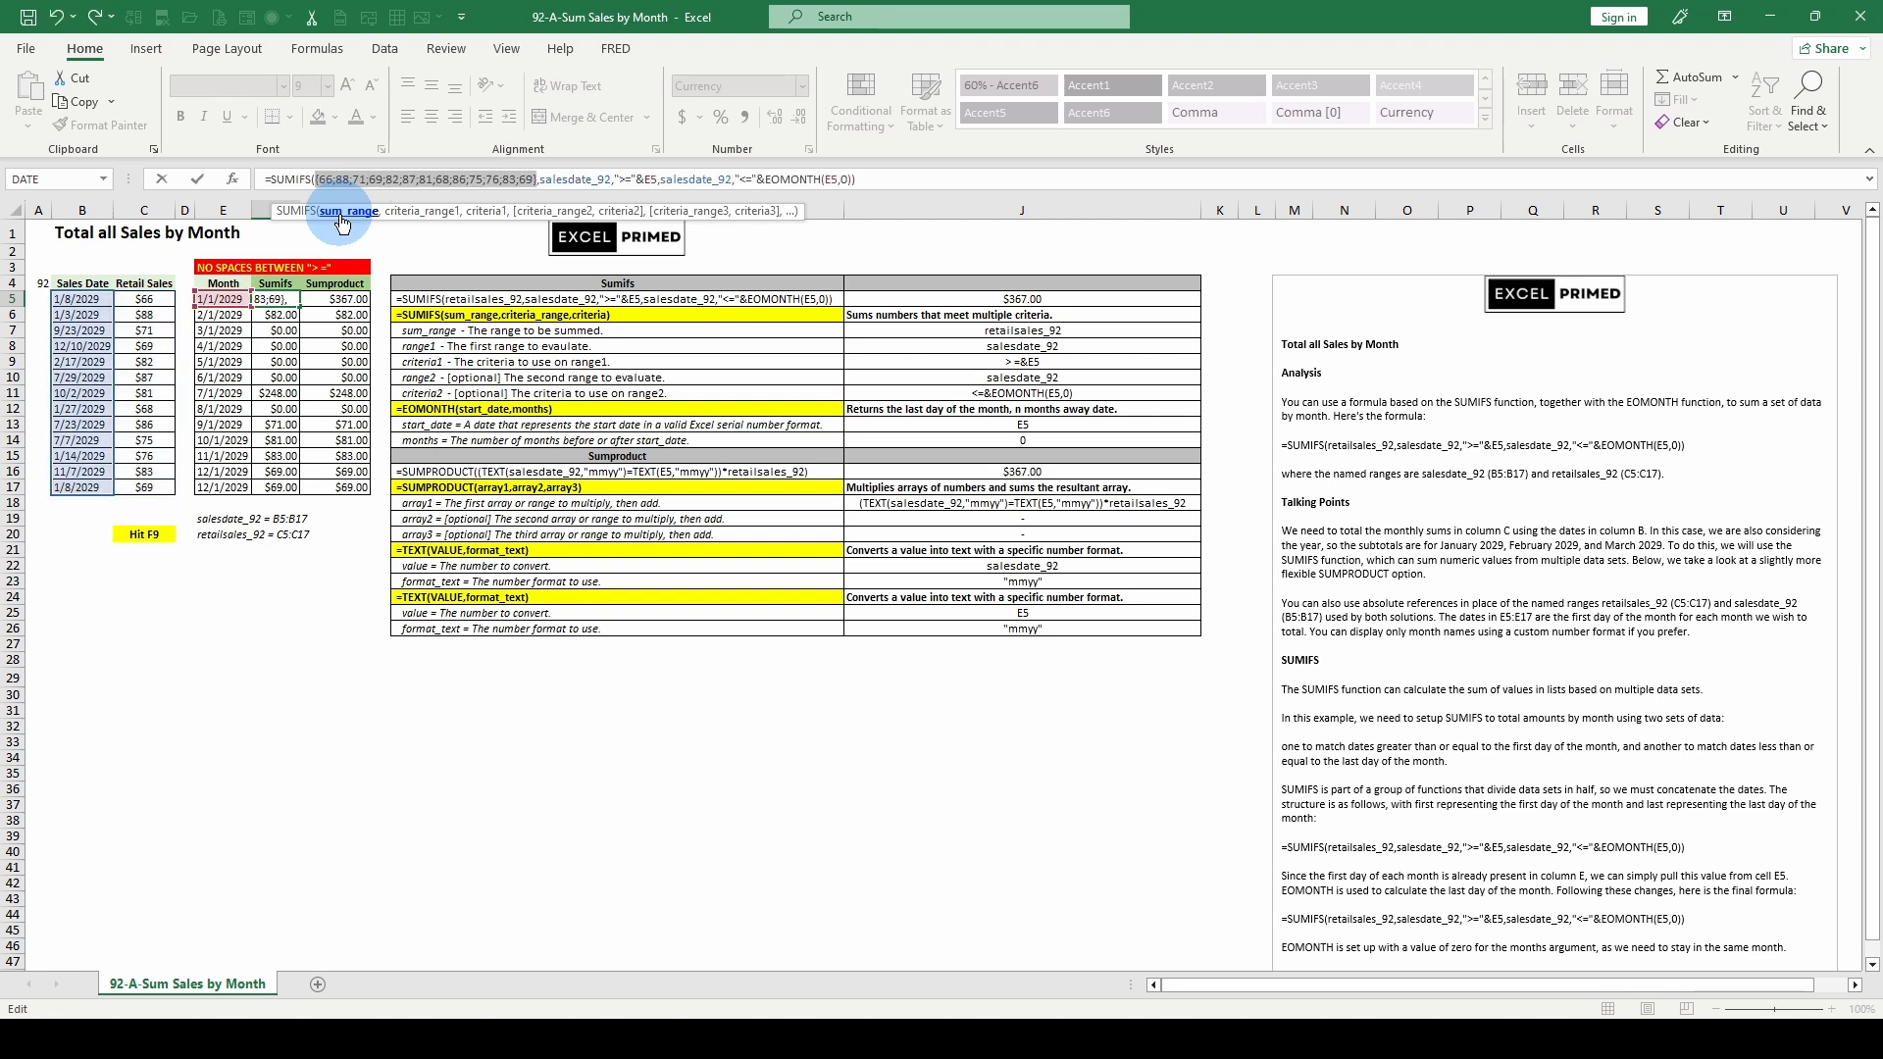
Step: Evaluate the criteria_range1 argument salesdate_92 in place within the SUMIFS formula in F5
left_click(412, 212)
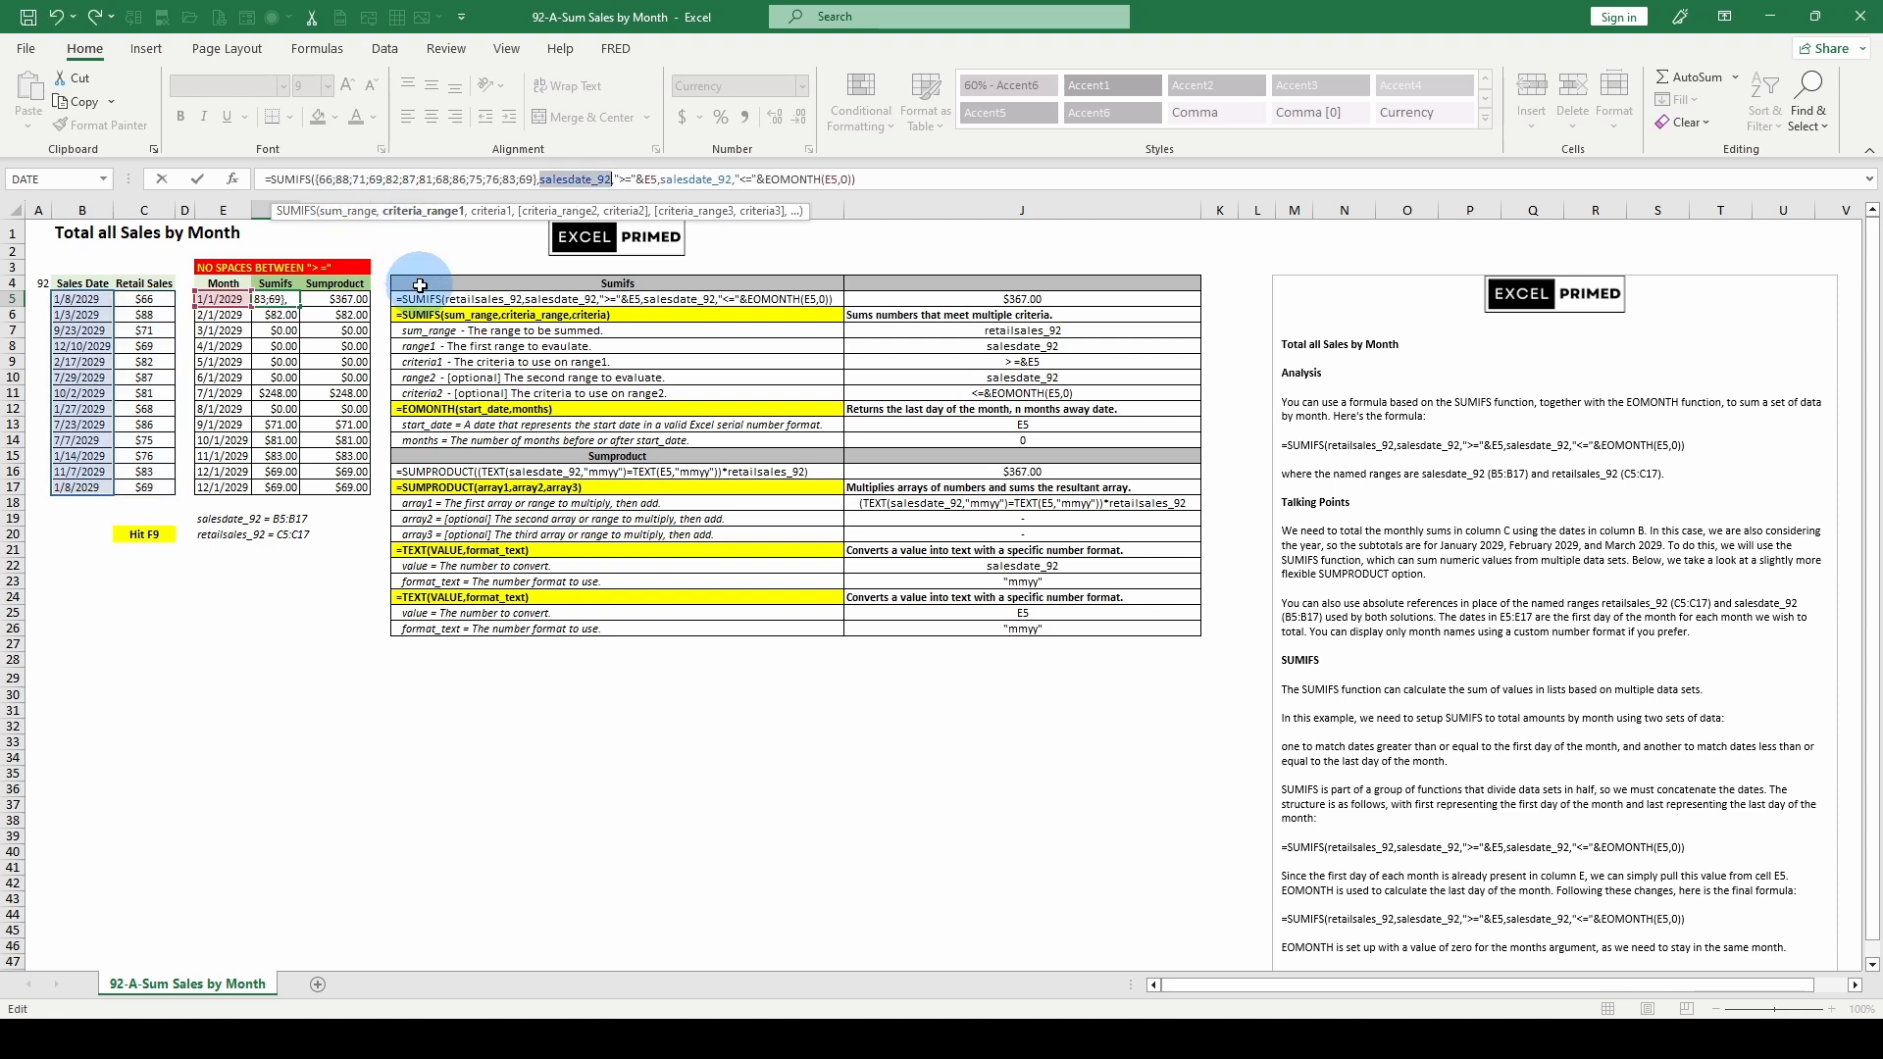
key("F9")
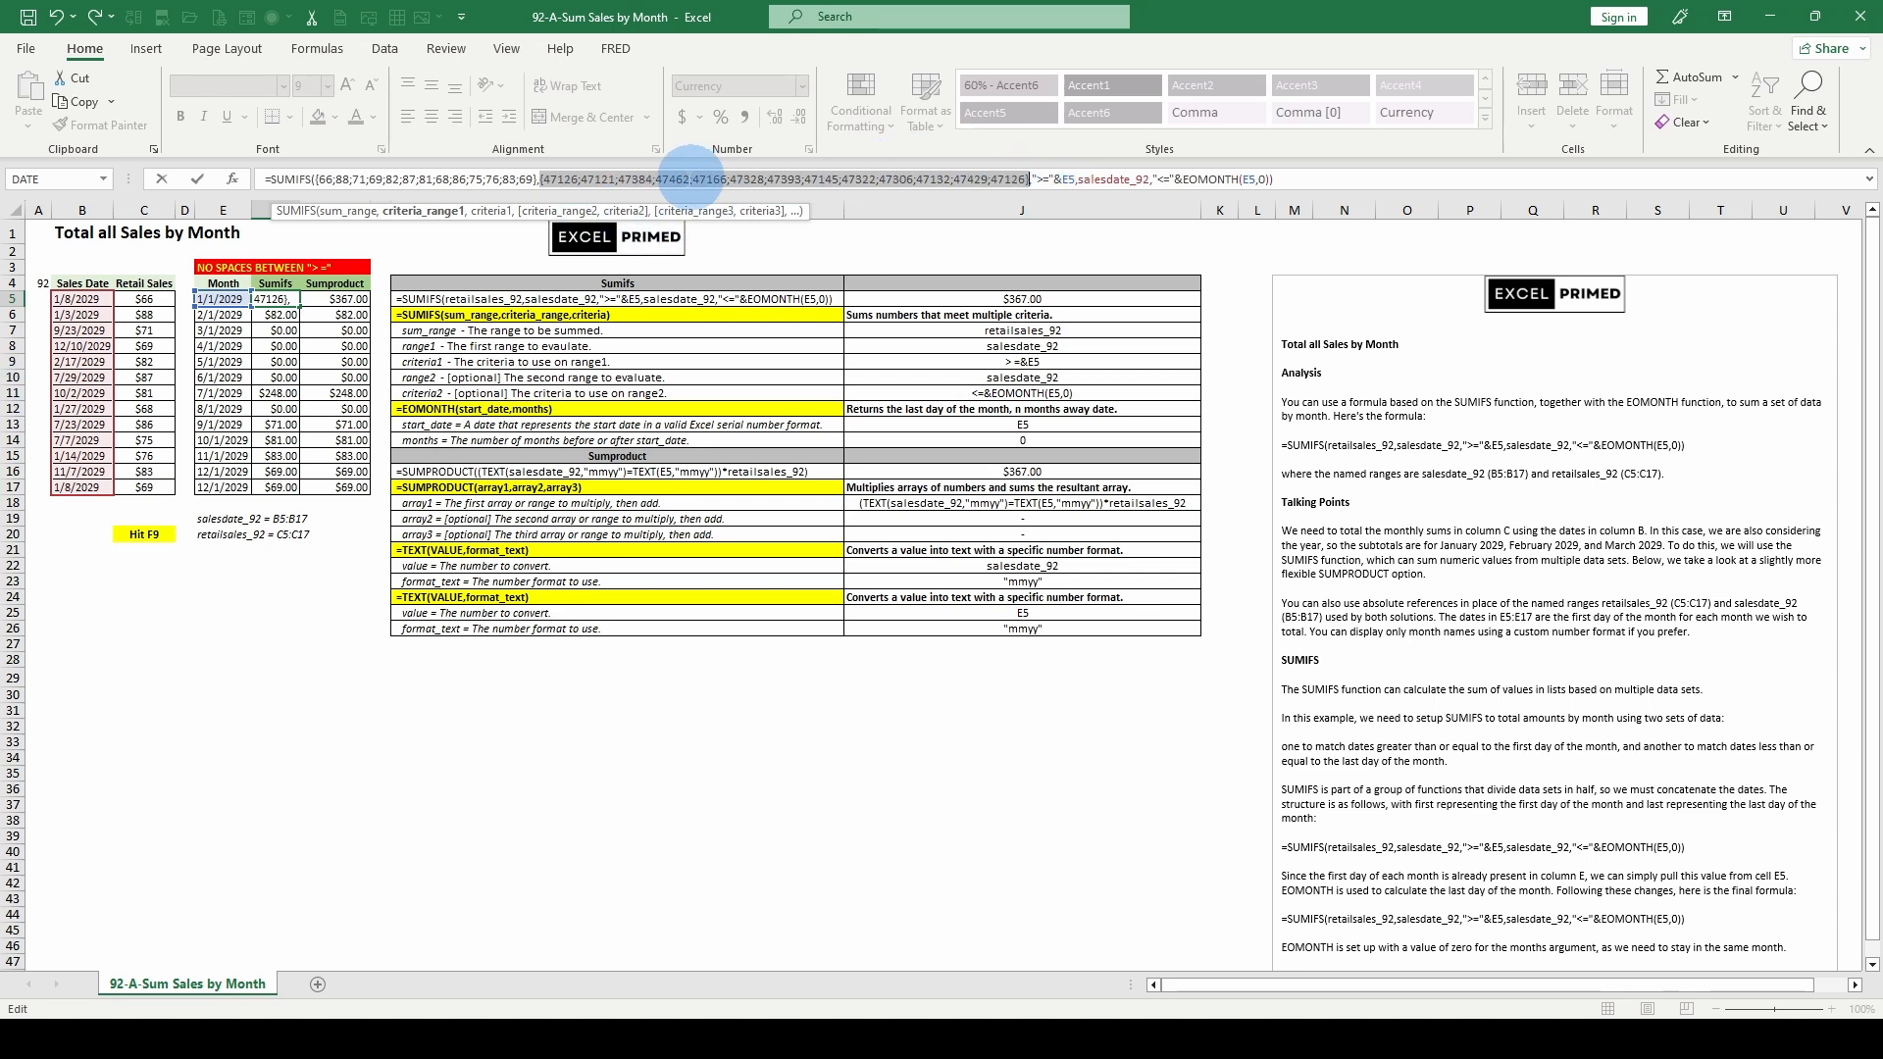
Step: Try to evaluate the criteria_range1 date array together with criteria1 ">="&E5 in F5's SUMIFS formula, then discard the edits to restore the original formula
left_click(574, 179)
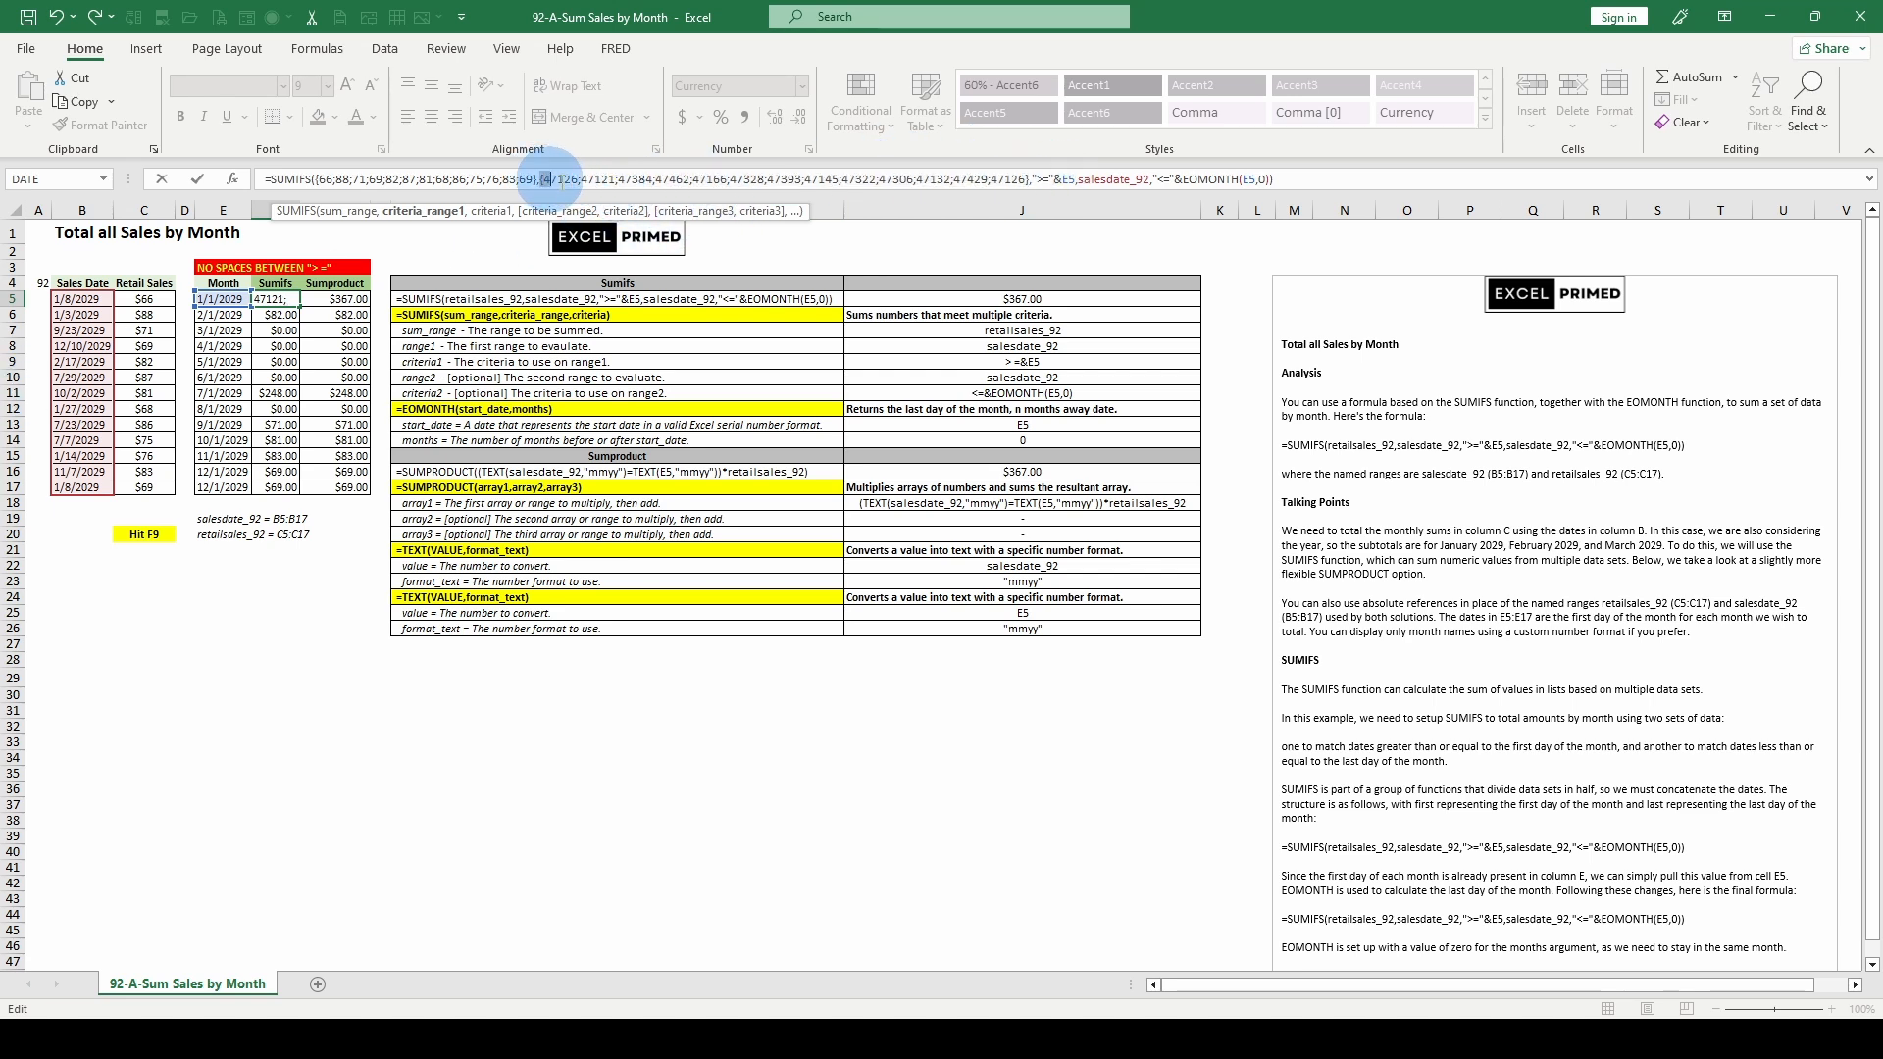
left_click_drag(551, 180, 1105, 160)
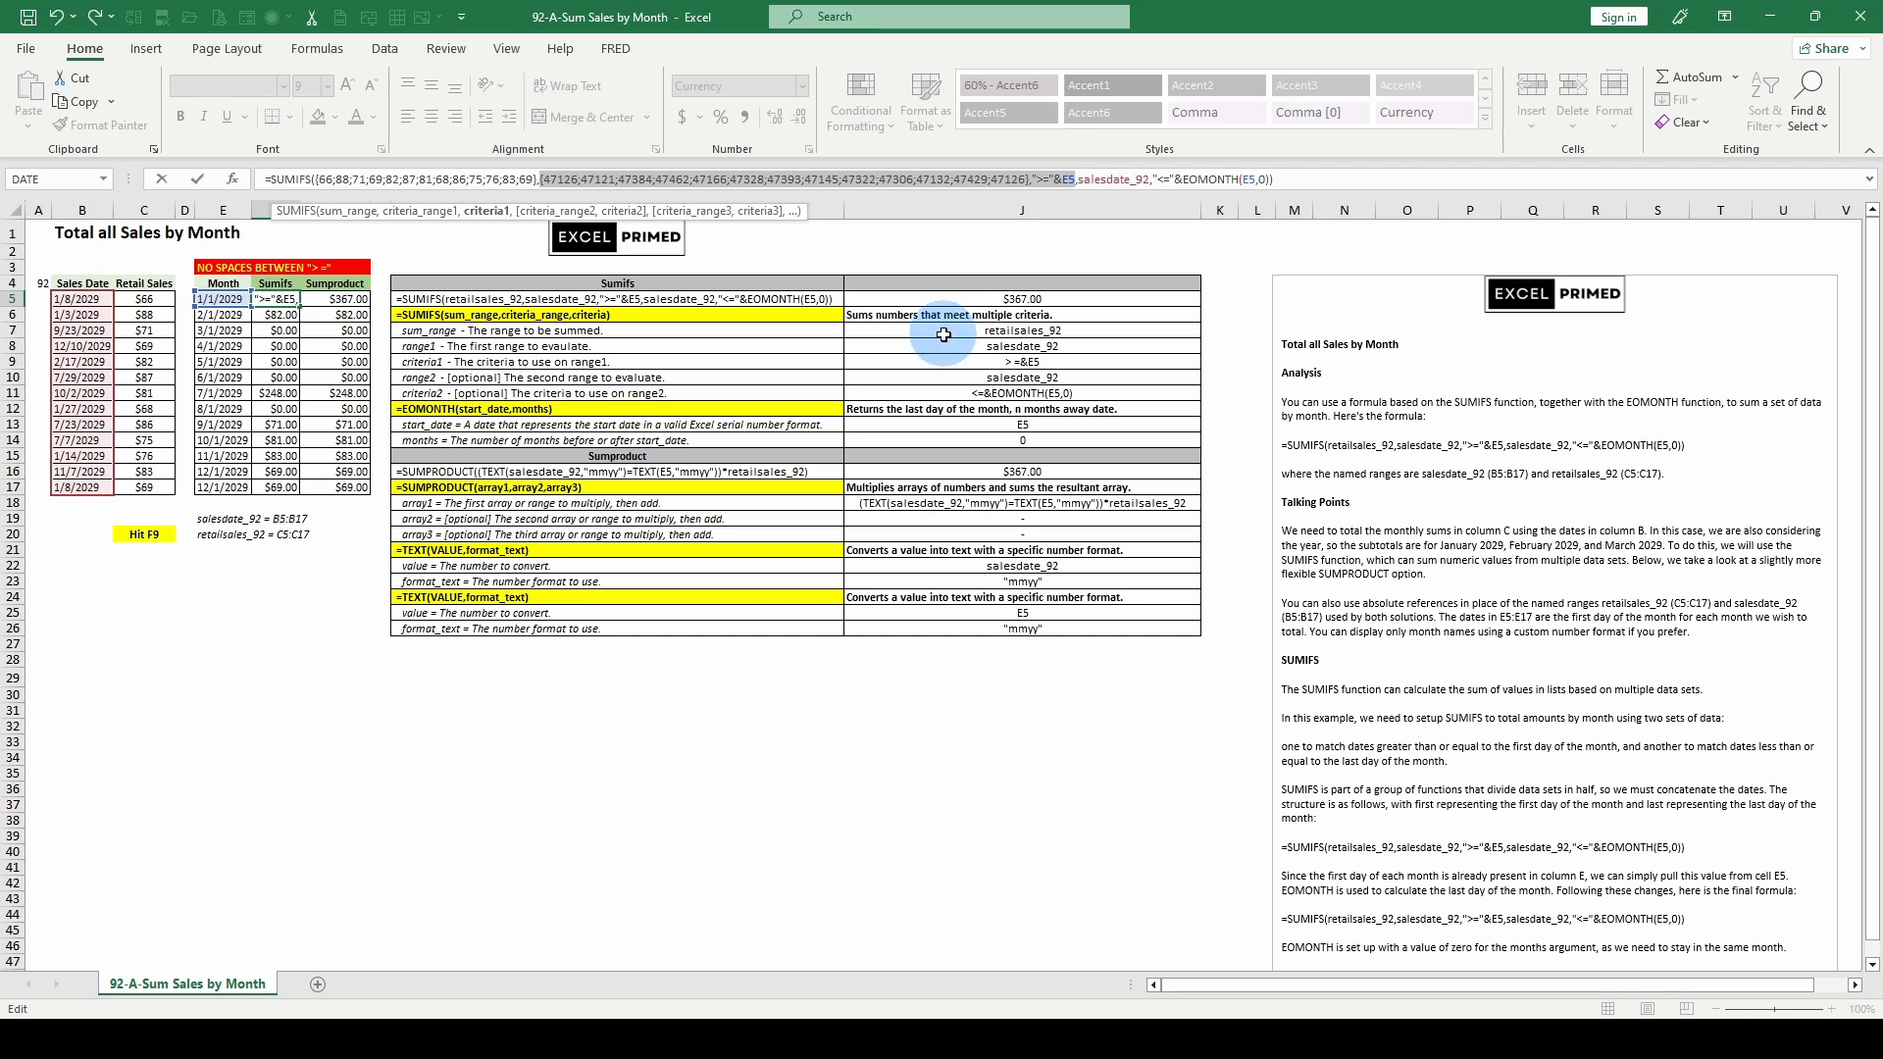
key("F9")
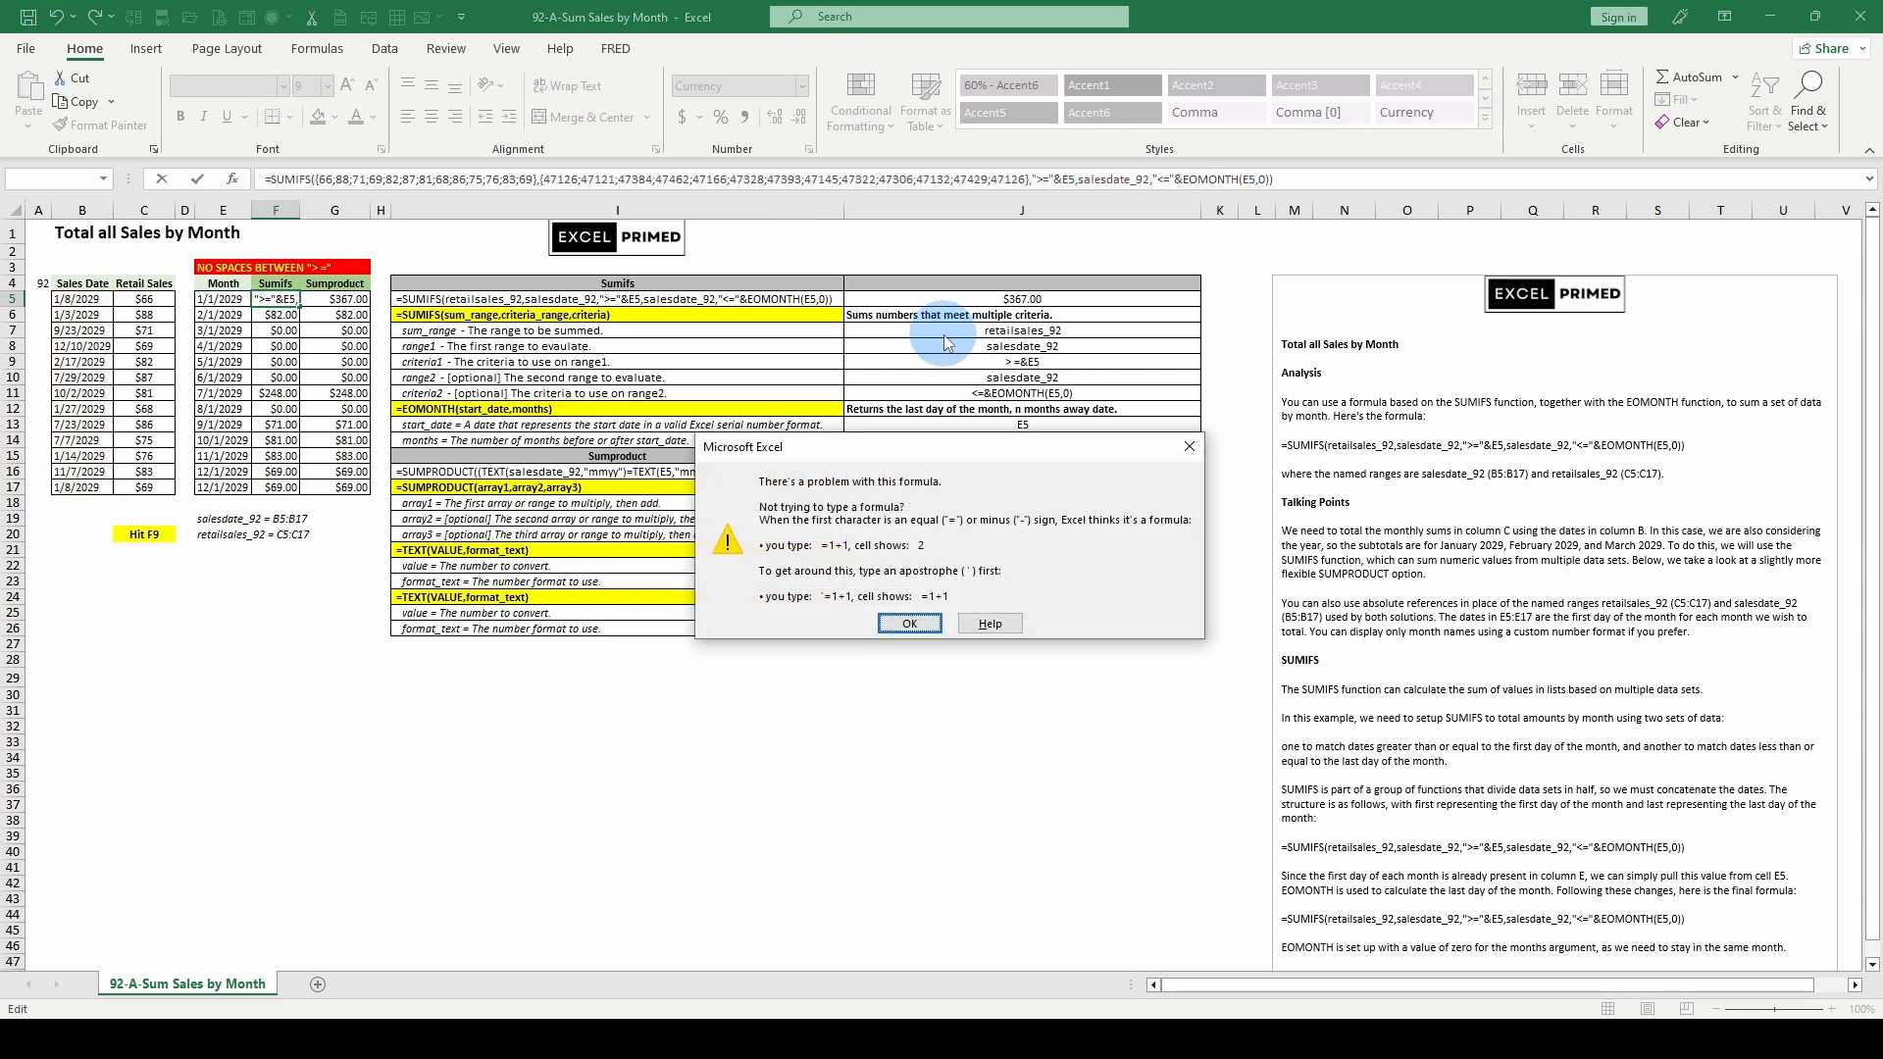
key("Escape")
key("Escape")
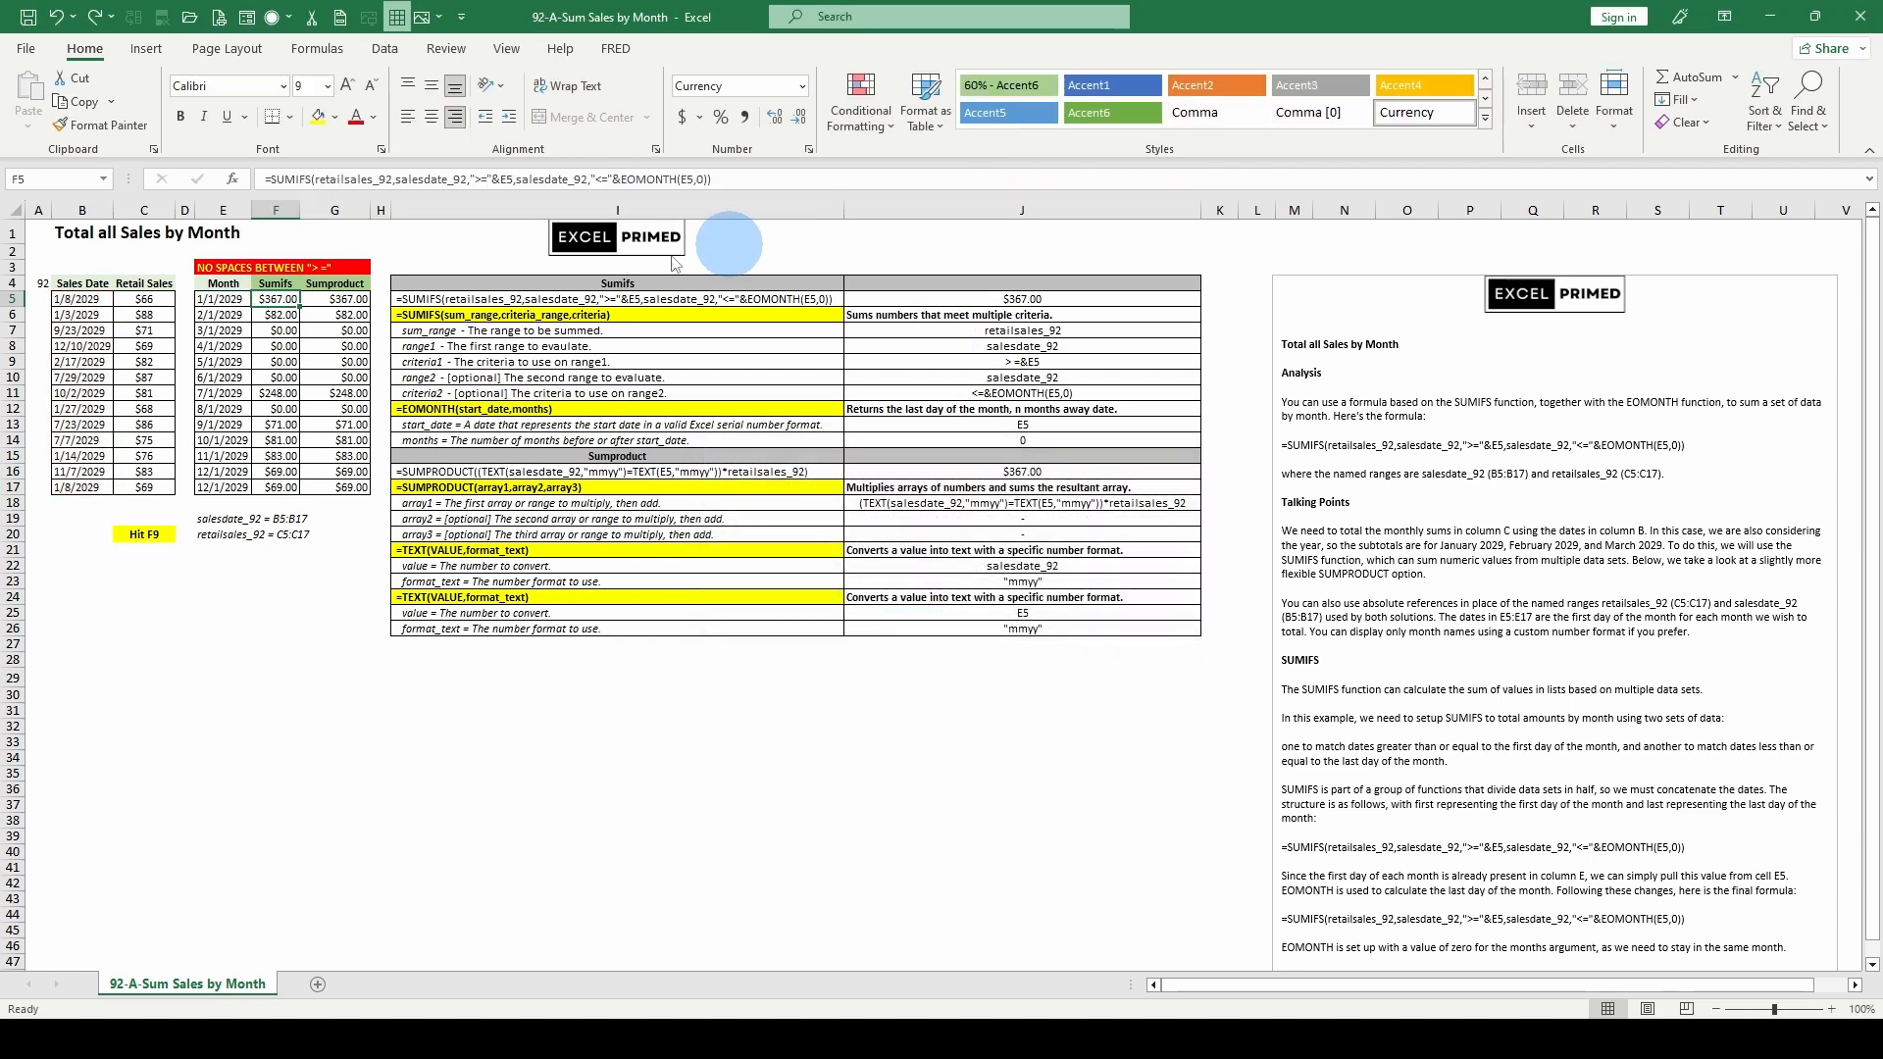
Step: Select G5's SUMPRODUCT formula and review the worksheet's written notes on SUMIFS, Hardcode, SUMPRODUCT and Names, ending back at the top of the sheet
left_click(346, 302)
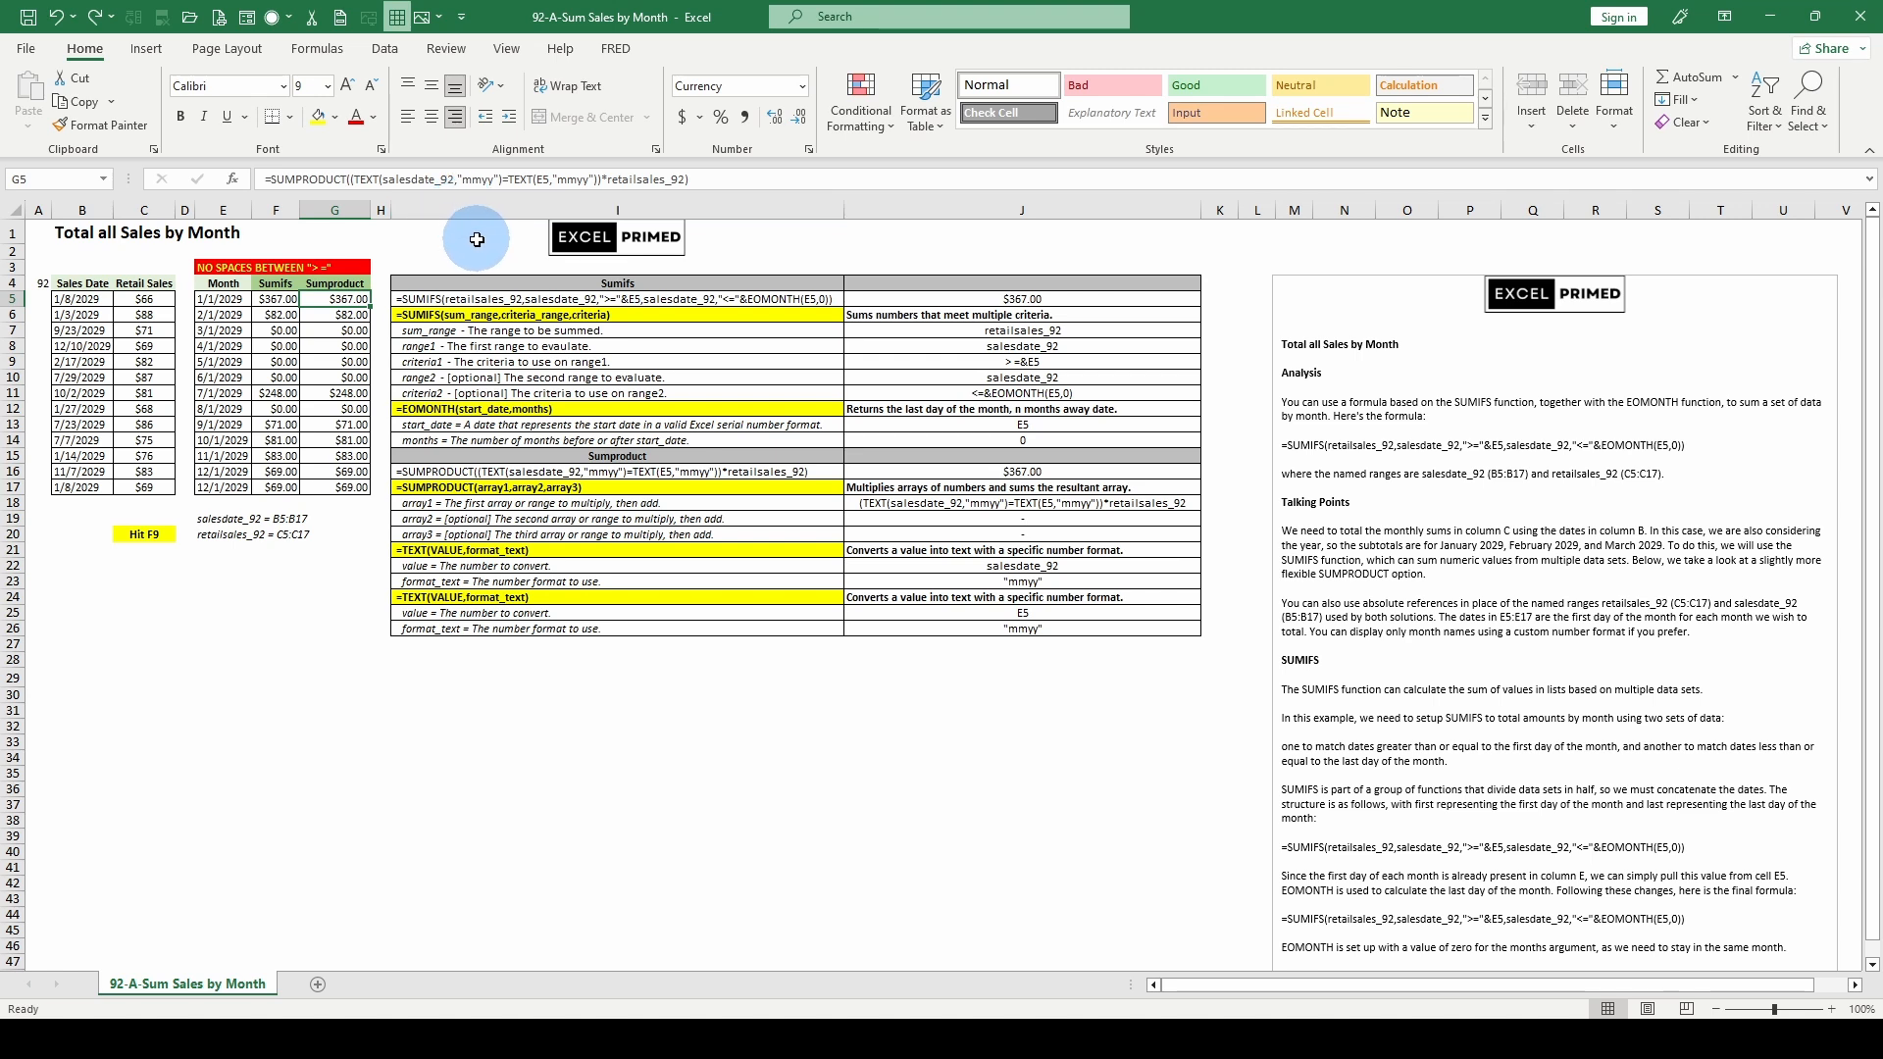
scroll(1561, 663, "down", 9)
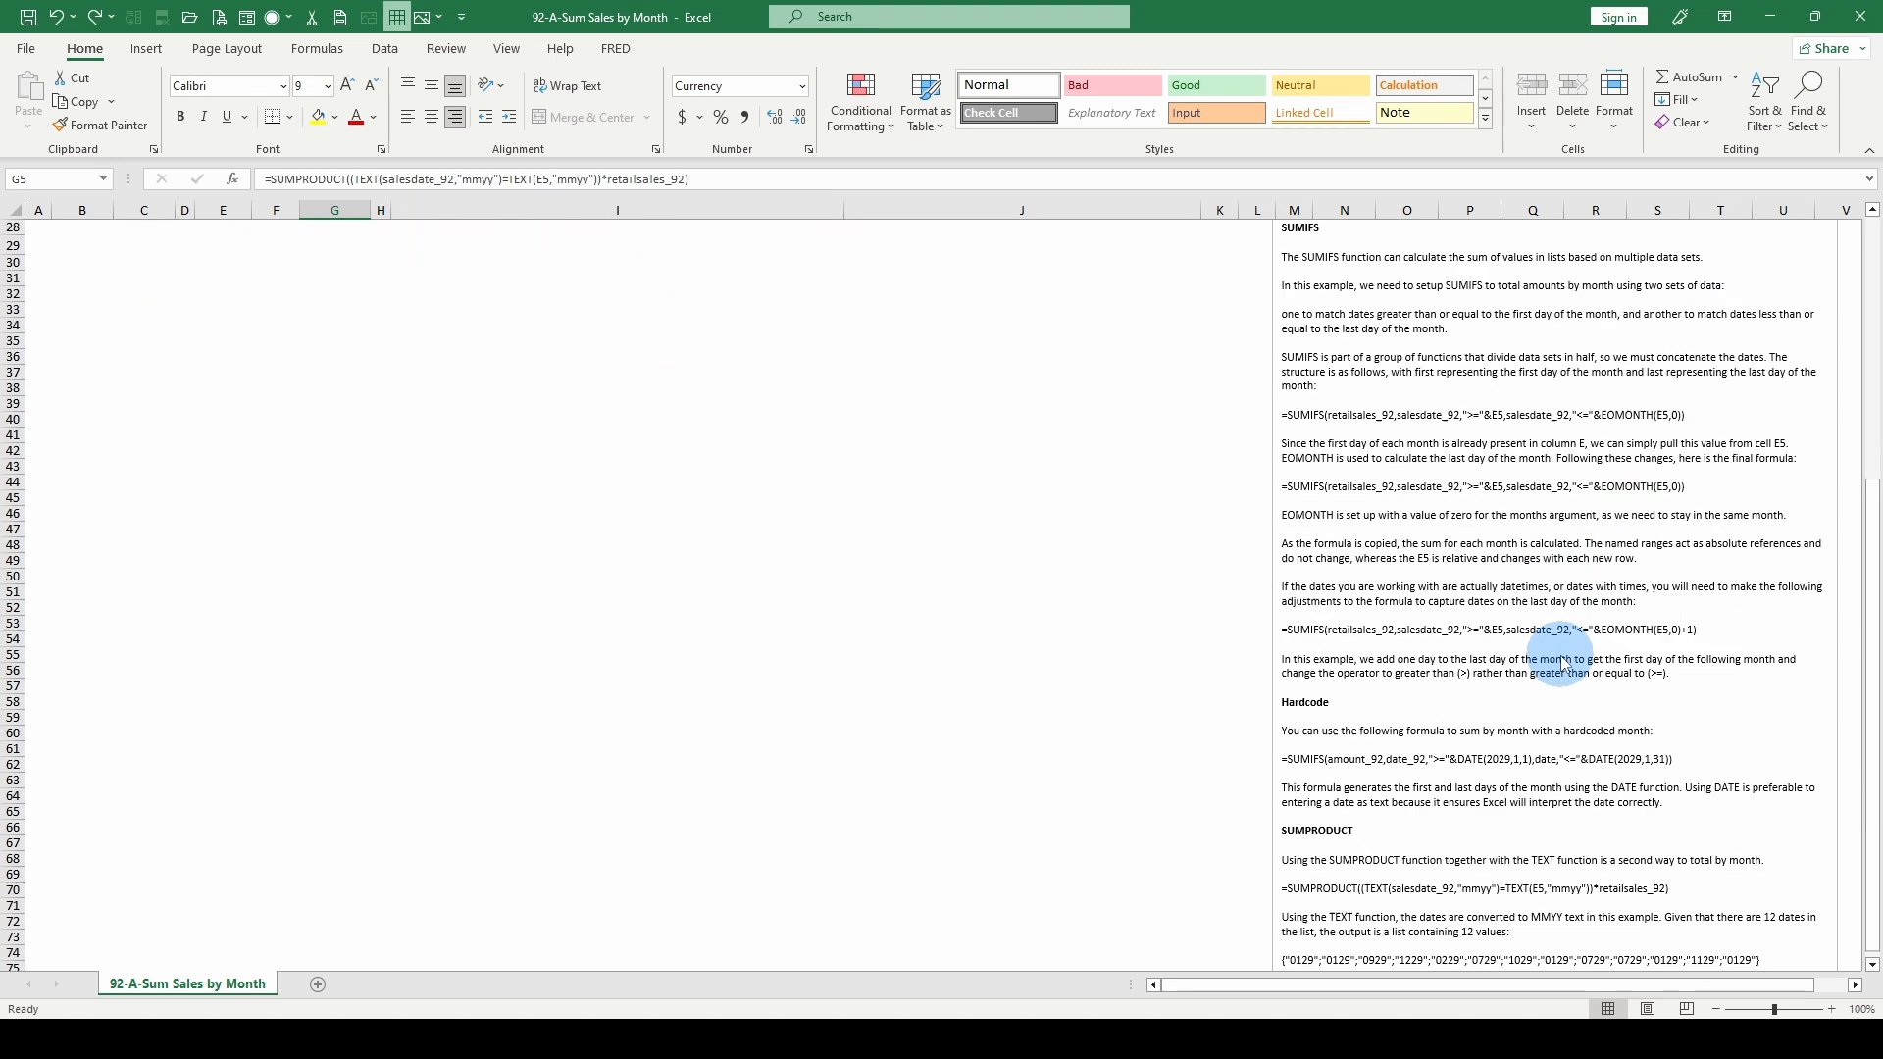
scroll(1561, 663, "down", 8)
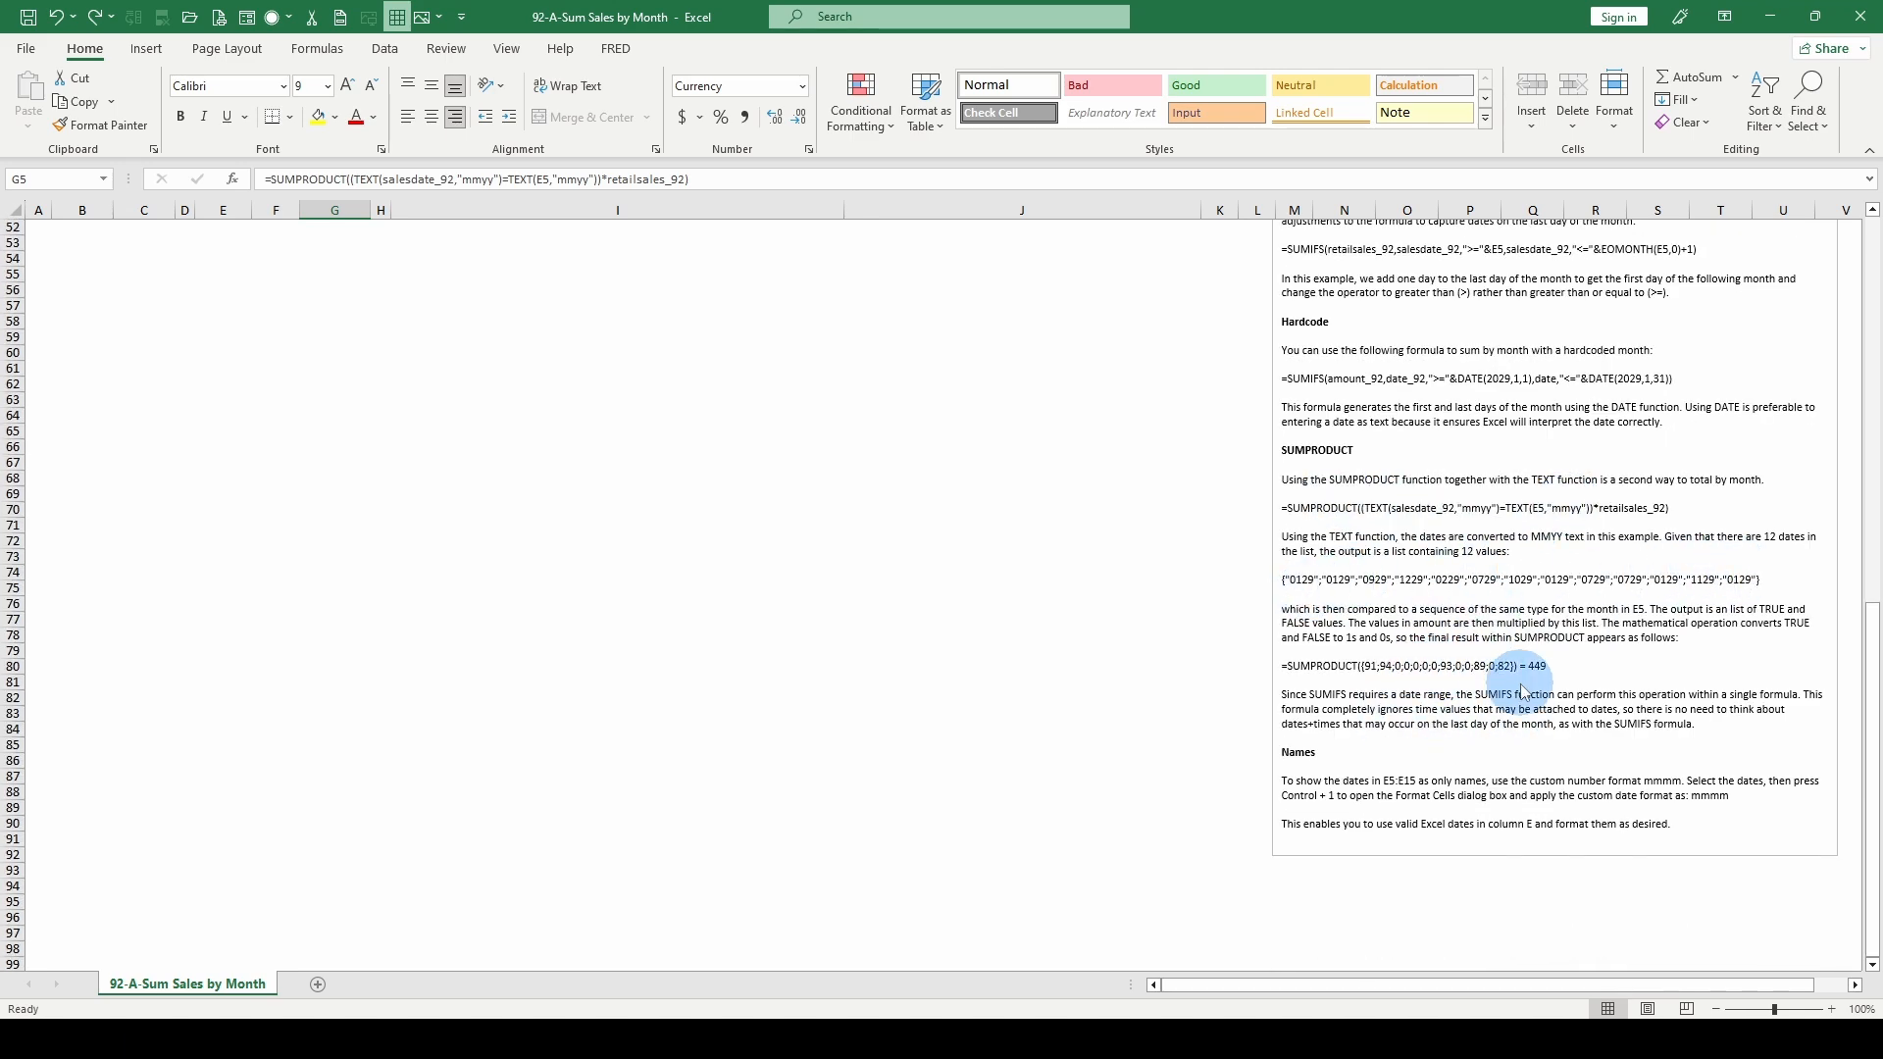
scroll(1530, 677, "up", 10)
scroll(1530, 677, "up", 7)
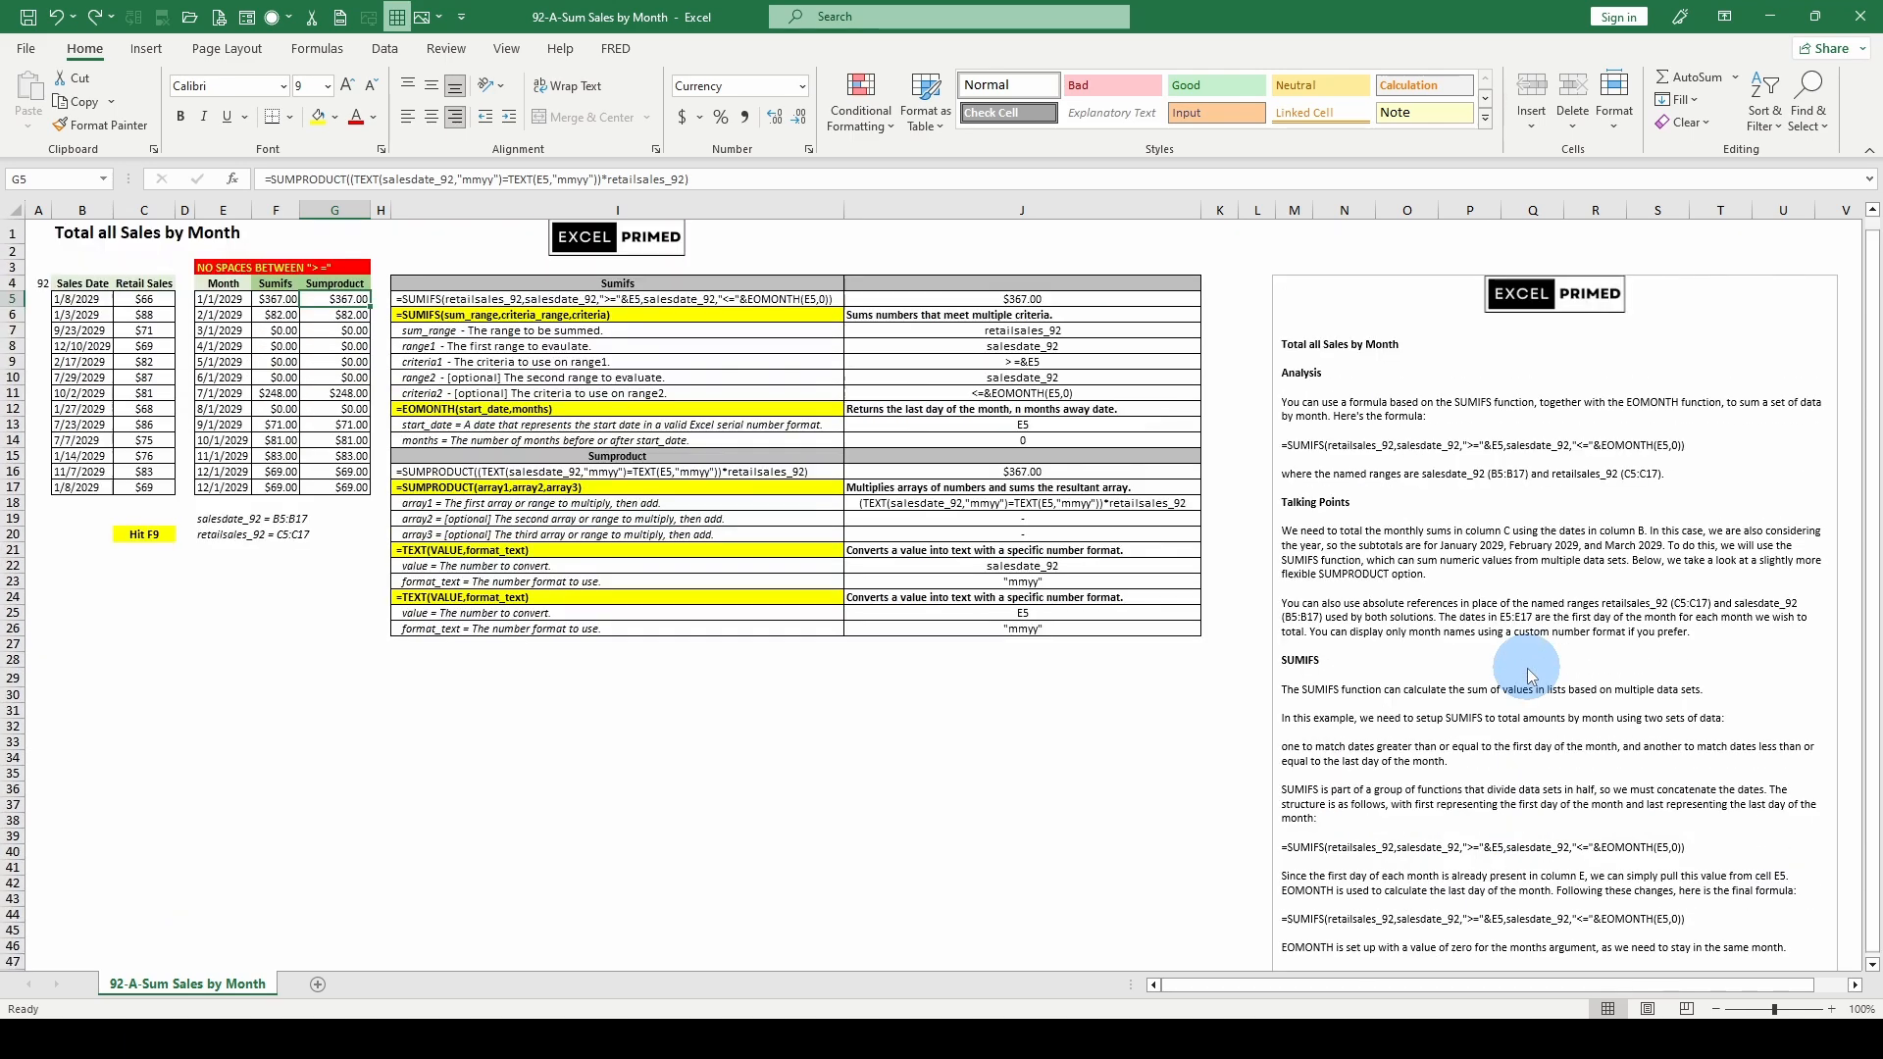